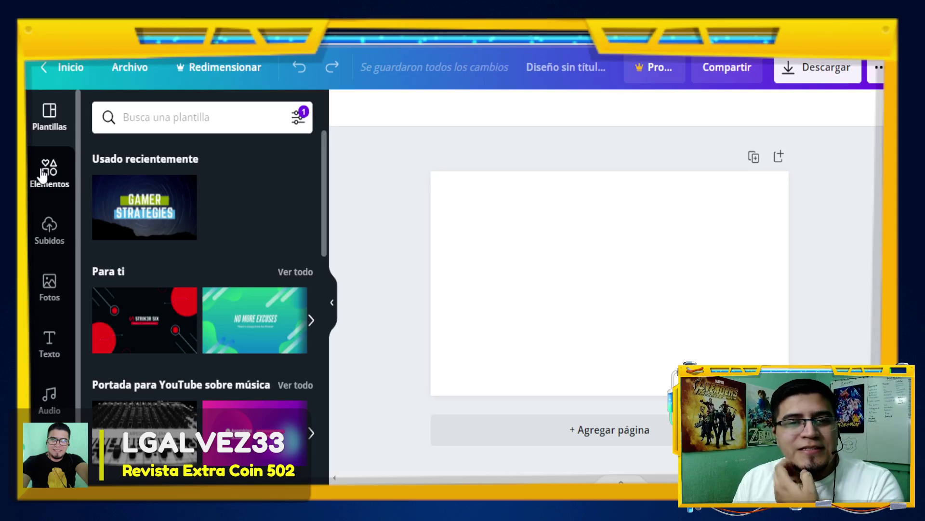
Show the uploaded images in Elementos > Subidos and locate the Elden Ring picture.
click(44, 174)
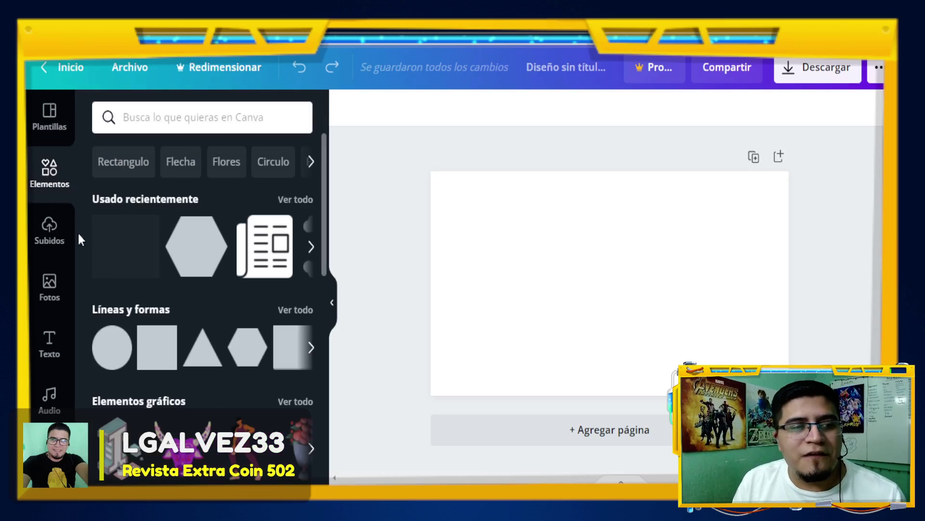
click(49, 229)
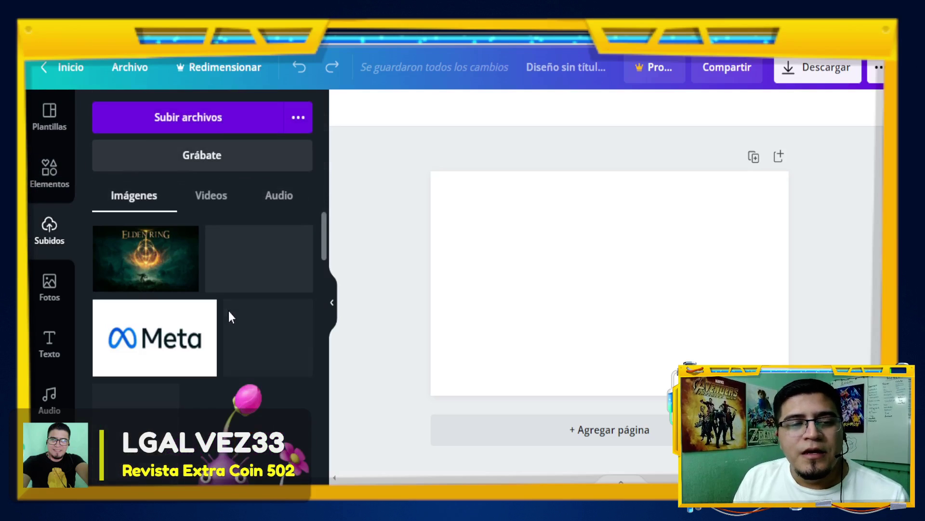
scroll(236, 326, down, 2)
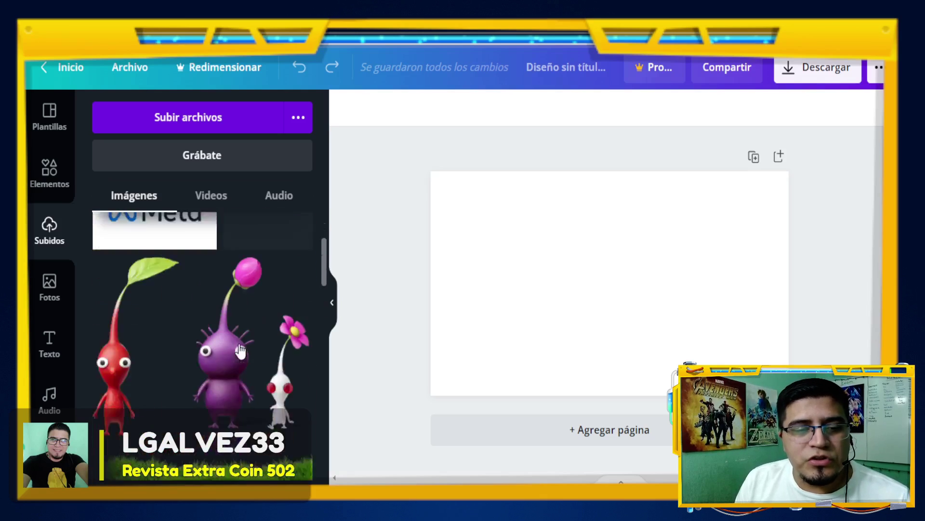
scroll(248, 405, up, 2)
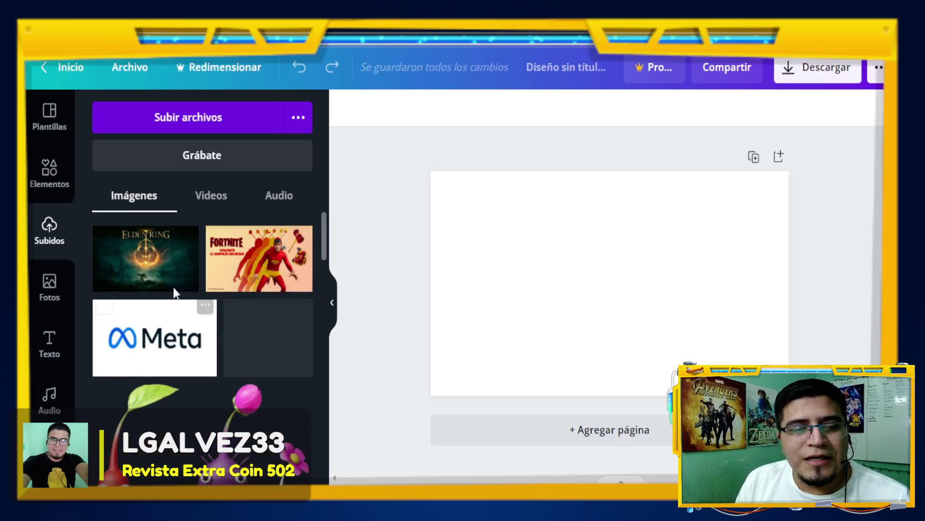
Add the Elden Ring upload to the page, move it upper right and enlarge it.
click(178, 253)
drag(679, 283, 723, 250)
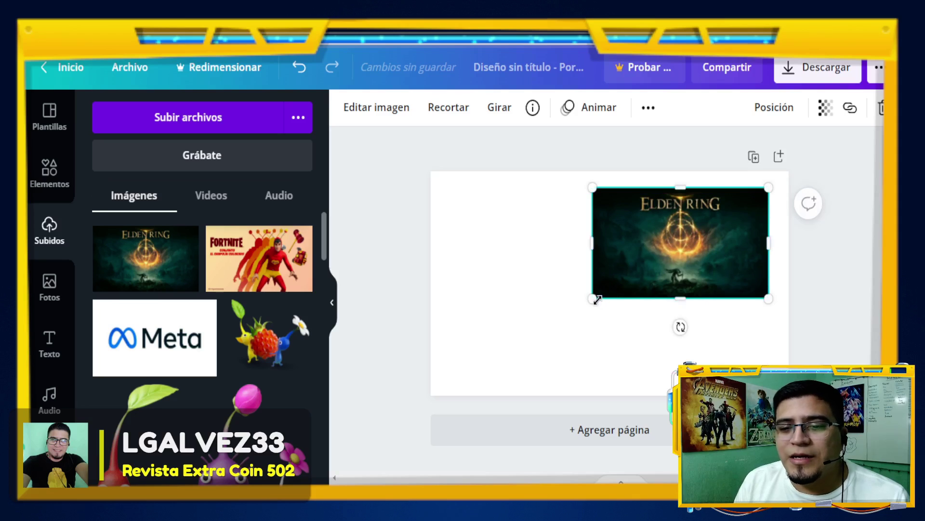
drag(597, 299, 583, 307)
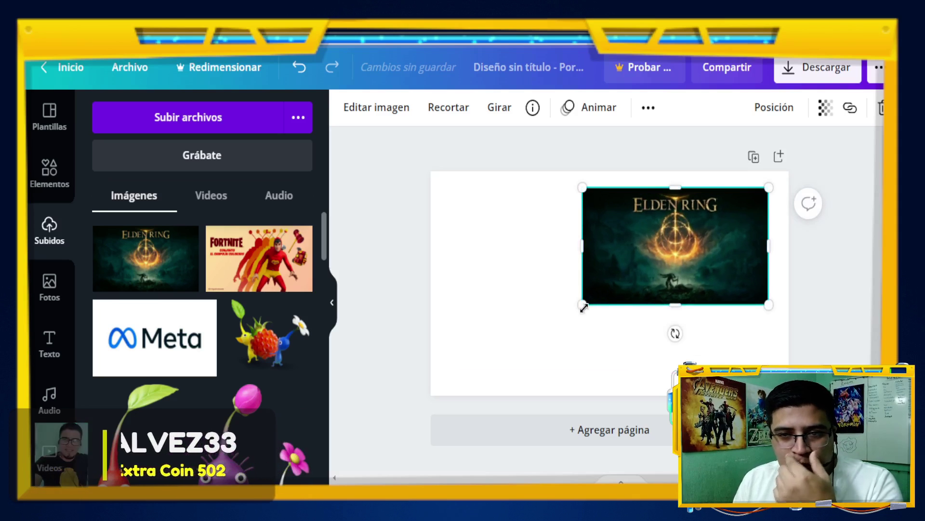
click(510, 311)
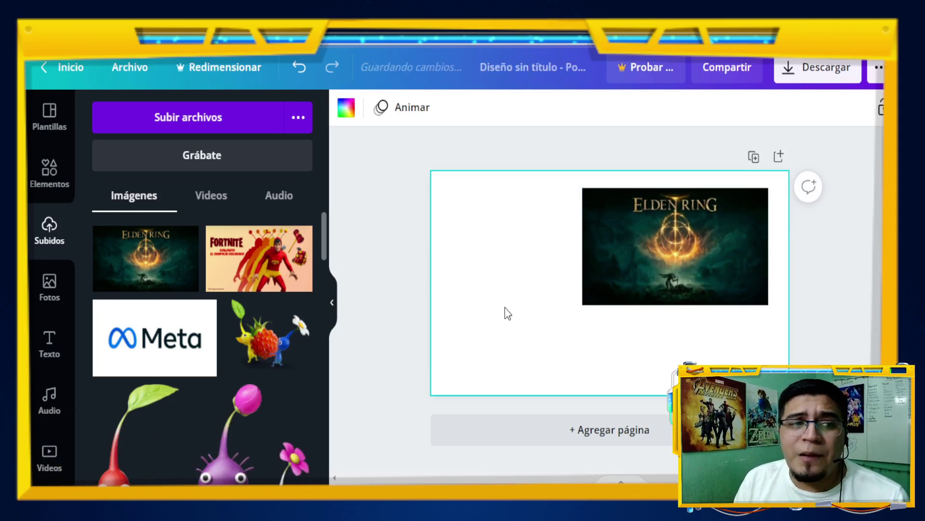
Add a title text box with the creator's username, placed below-left of the Elden Ring image.
click(49, 343)
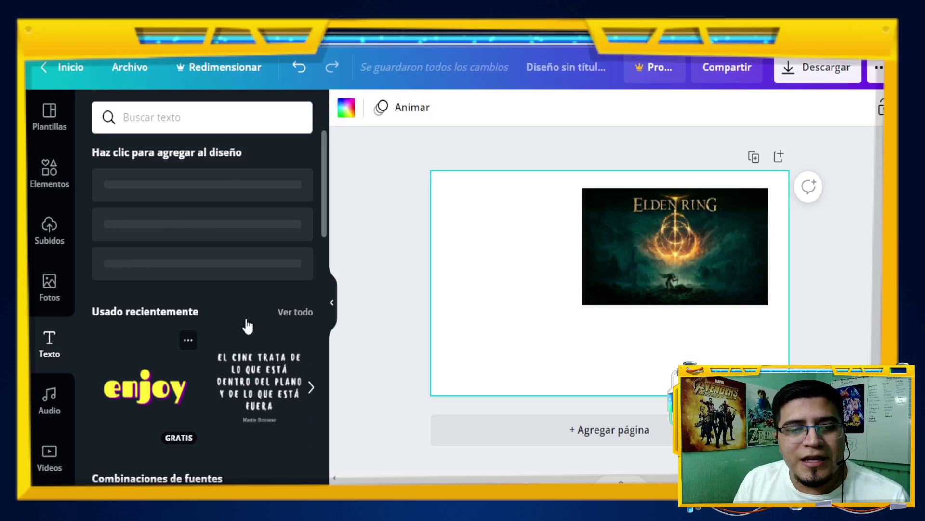
click(249, 191)
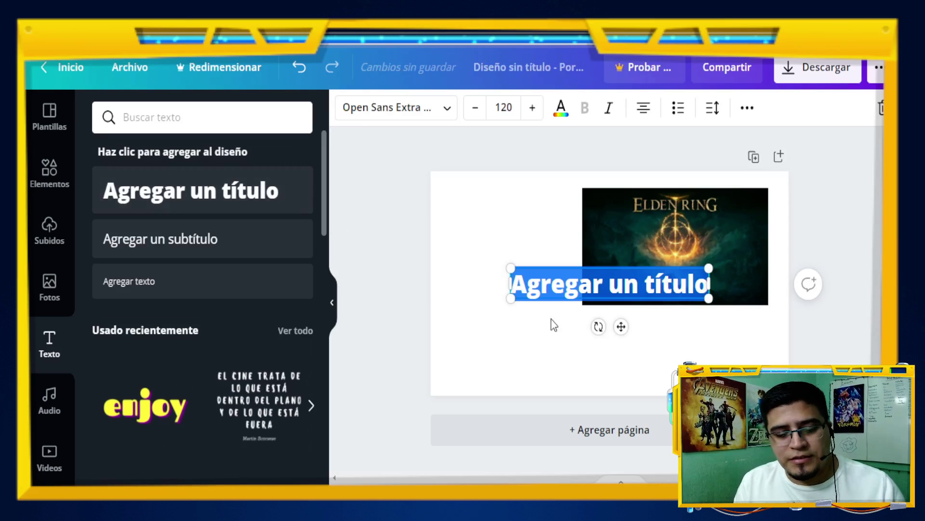
text(Lgalvez3)
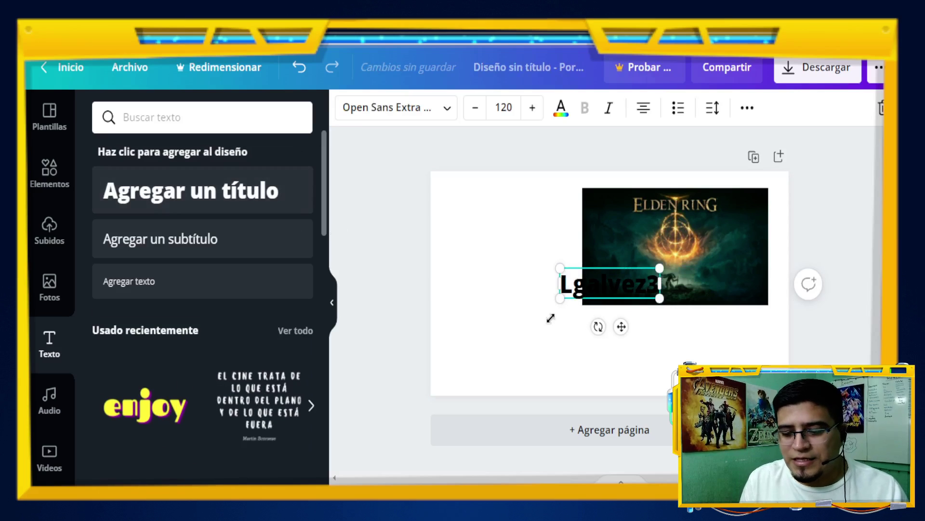
text(3)
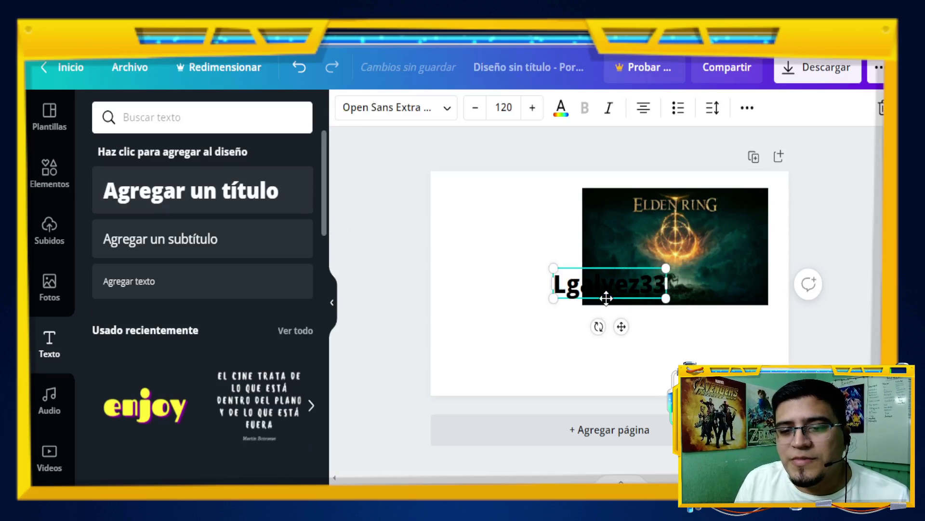
drag(593, 287, 518, 338)
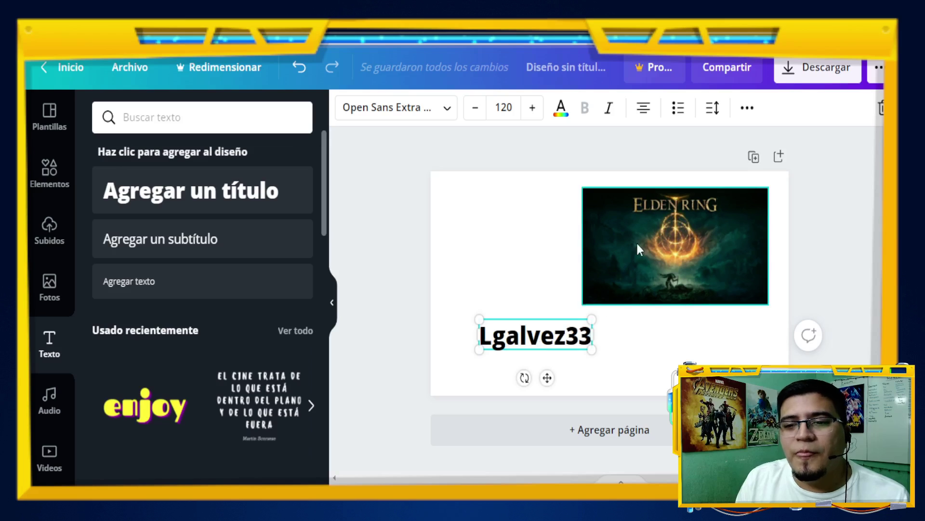
Color the title text with the tan swatch from the photo's color palette.
click(561, 110)
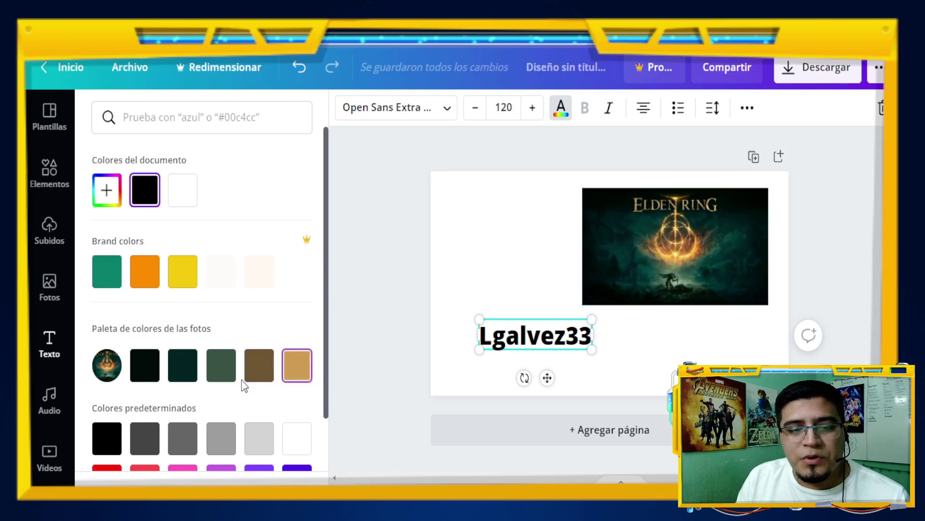
click(292, 374)
click(641, 366)
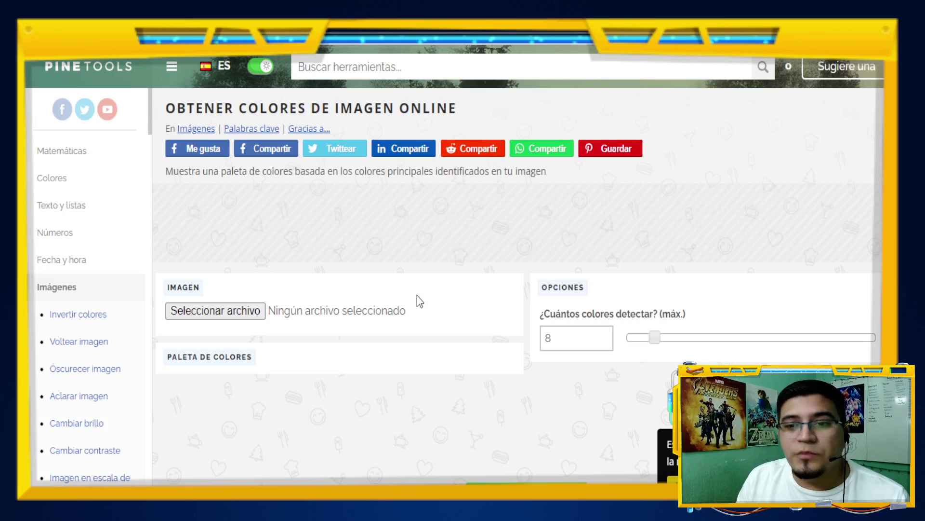
Raise PineTools' number of colours to detect from 8 to 10.
click(570, 341)
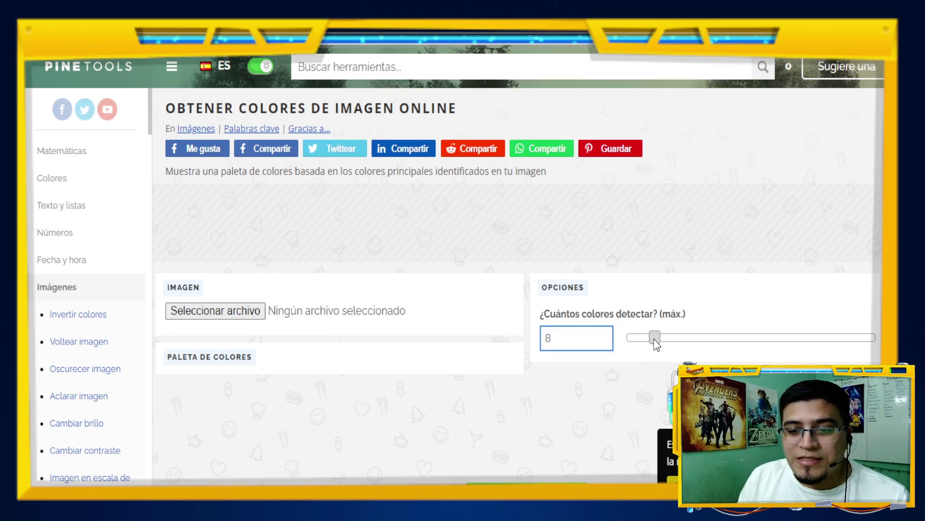
mouse_move(655, 337)
mouse_down()
mouse_move(627, 341)
mouse_move(875, 338)
mouse_move(834, 350)
mouse_move(669, 355)
mouse_up()
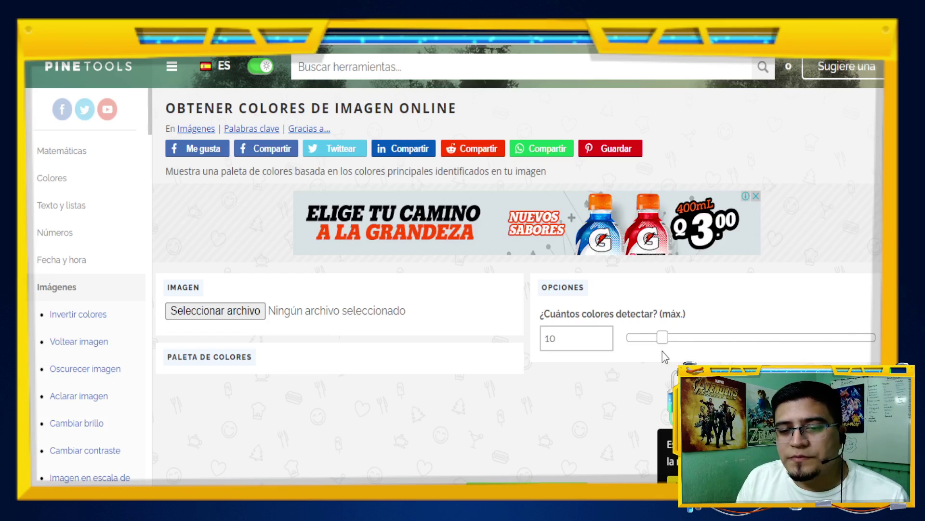
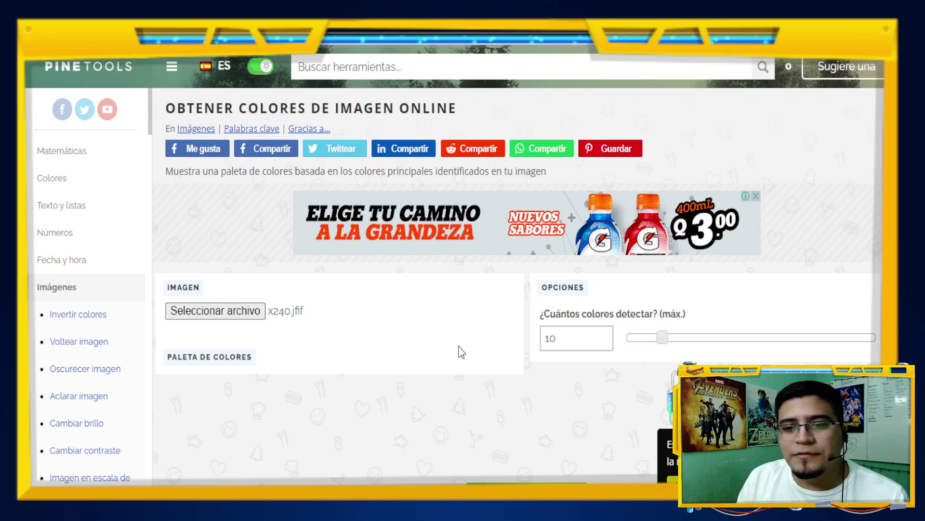
Raise PineTools' colour-count slider for the Elden Ring image from 10 to about 24.
scroll(514, 319, down, 3)
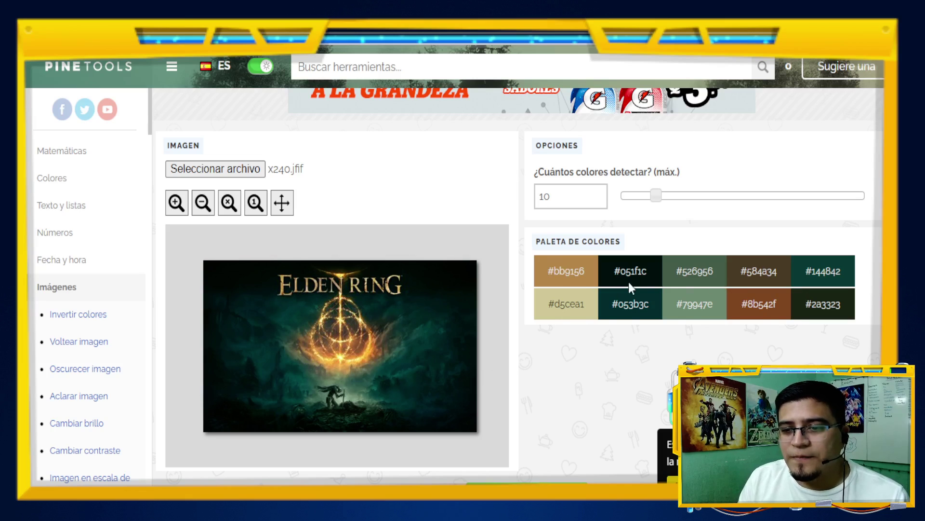
drag(661, 202, 687, 204)
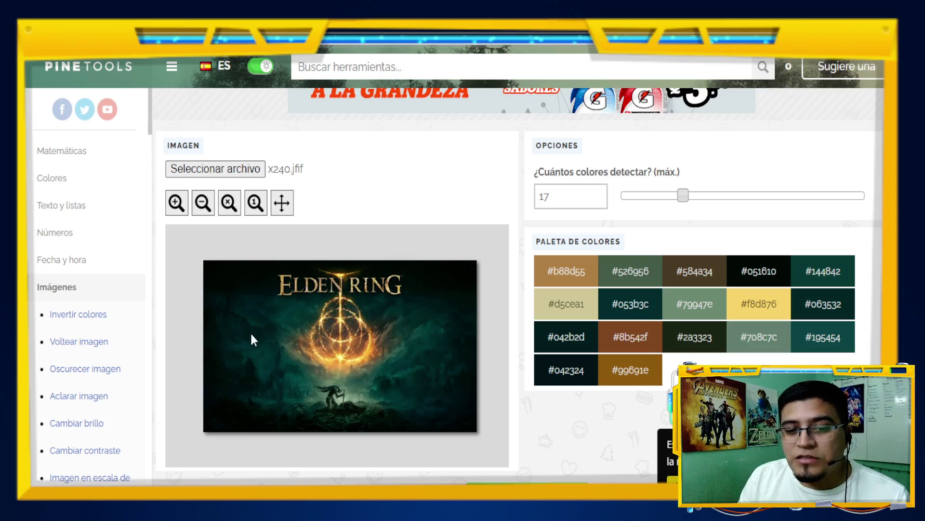
drag(683, 195, 710, 196)
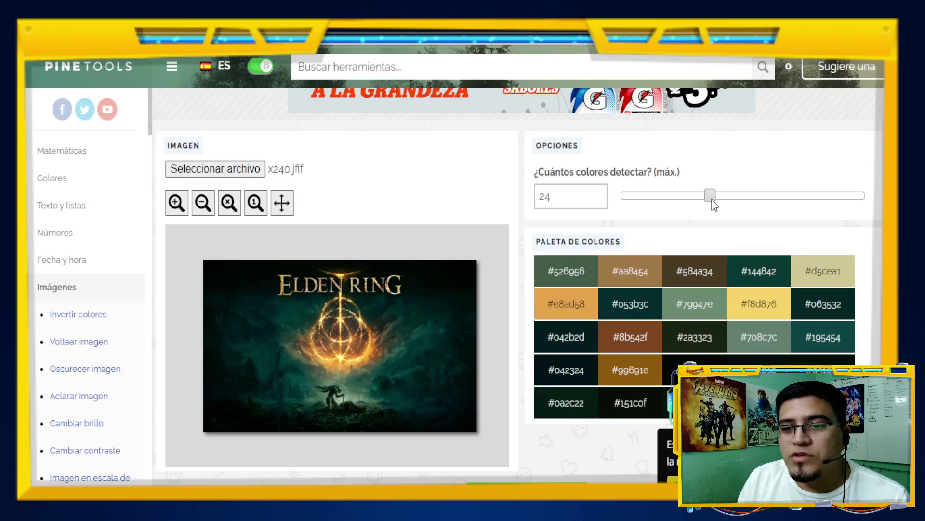
drag(710, 198, 701, 199)
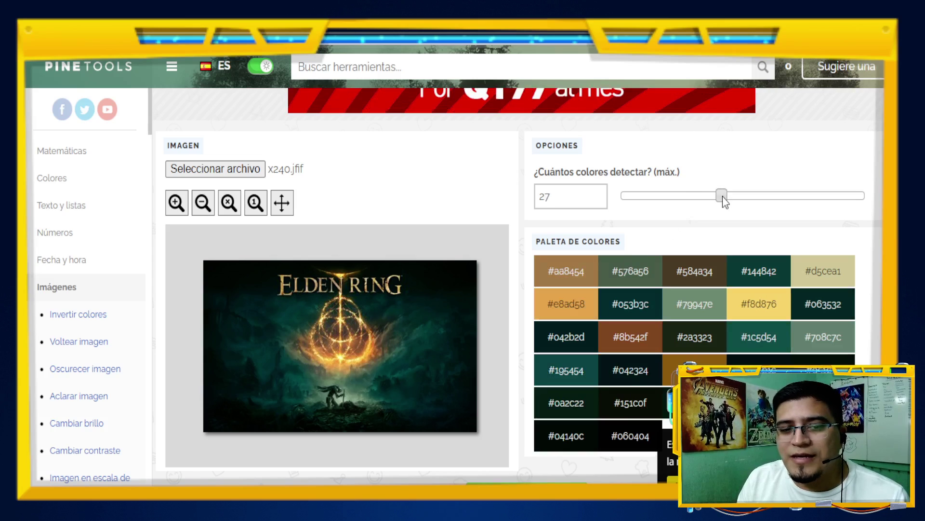
Push the colour-count slider up through 49 to 55 detected colours.
drag(723, 197, 742, 199)
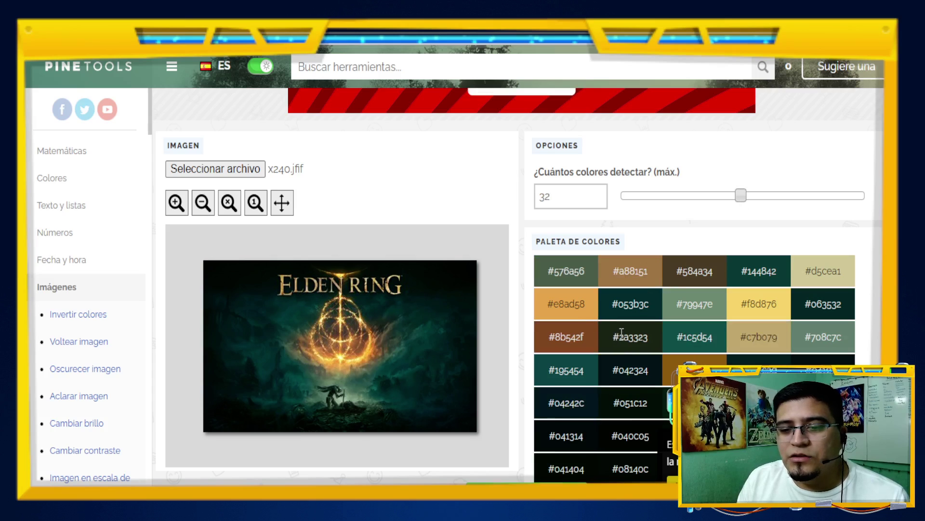
scroll(621, 333, down, 1)
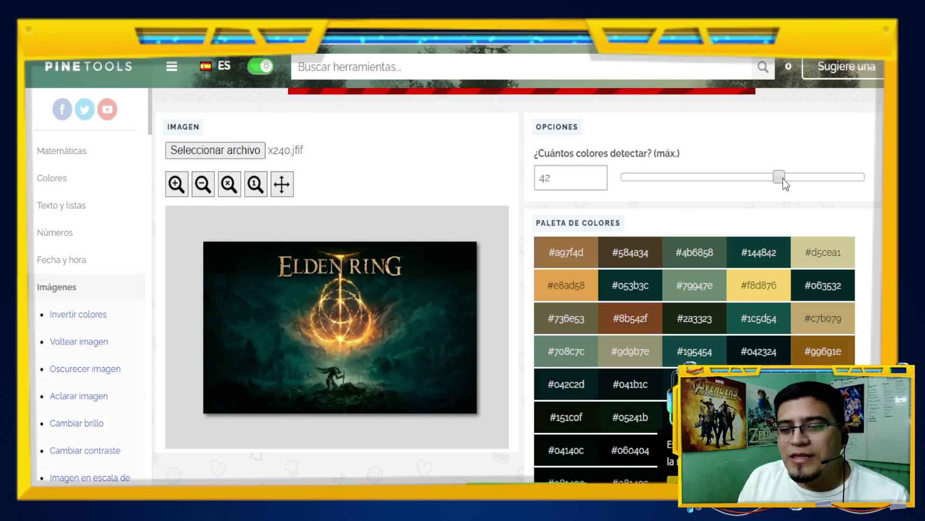
scroll(764, 265, down, 1)
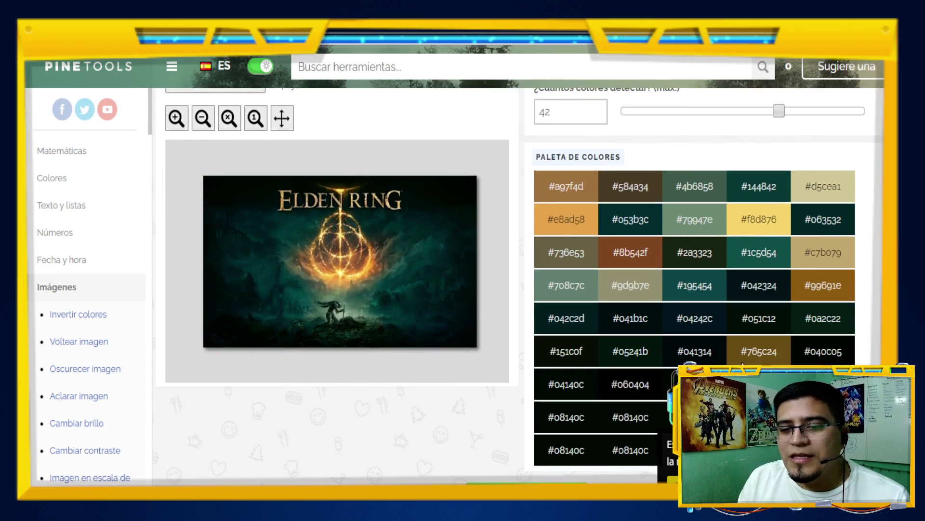
scroll(764, 265, up, 4)
scroll(794, 212, down, 4)
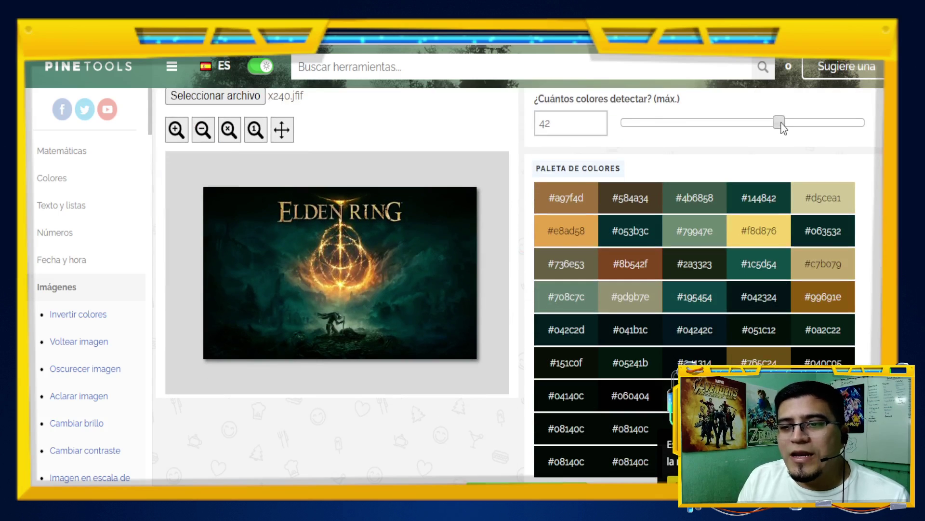
drag(794, 124, 808, 124)
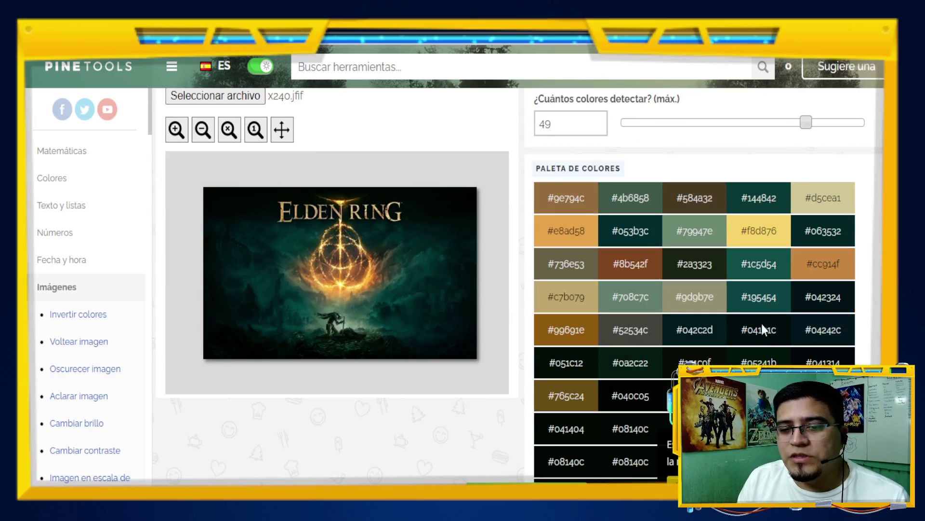
scroll(759, 332, down, 1)
scroll(757, 332, up, 3)
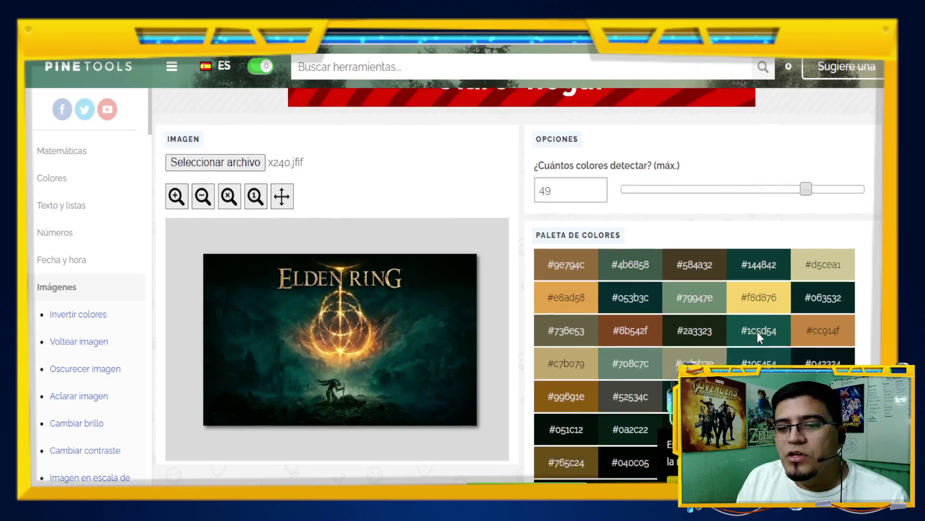
scroll(781, 241, down, 1)
drag(807, 153, 824, 155)
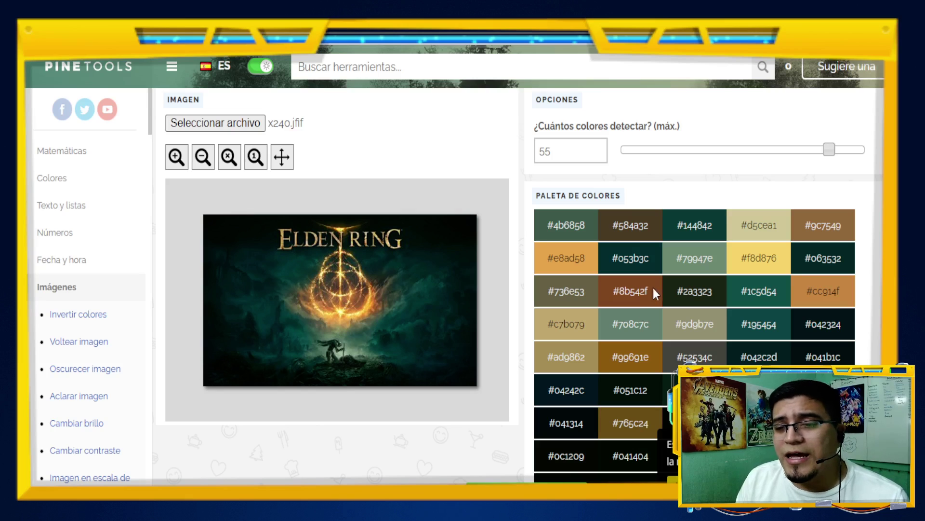
Locate the pale gold swatch in the palette and copy its hex code #f8d876.
scroll(660, 297, down, 2)
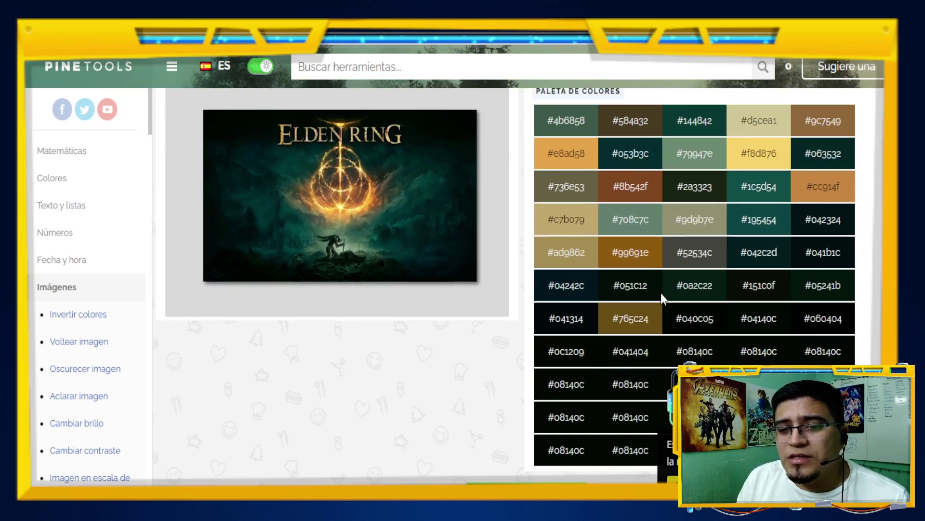
scroll(661, 293, up, 3)
scroll(661, 293, down, 3)
scroll(659, 293, up, 3)
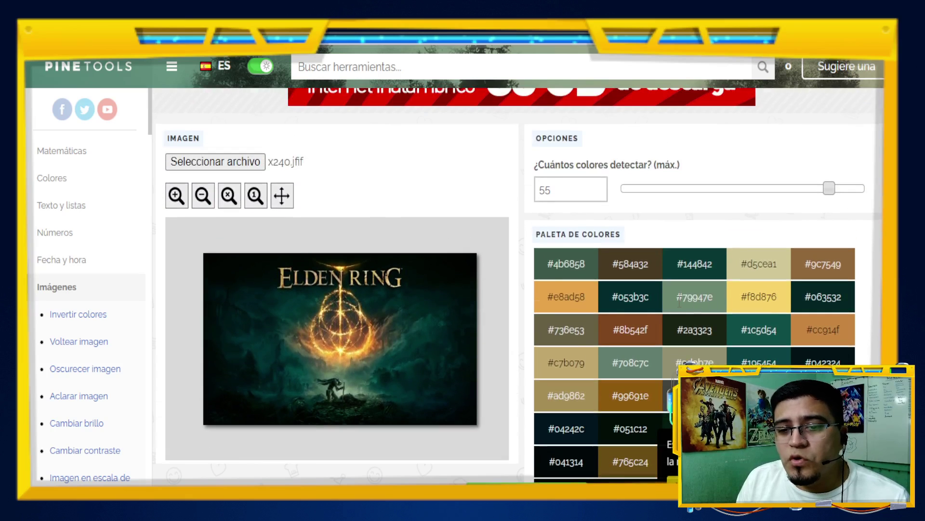
triple_click(753, 296)
click(749, 296)
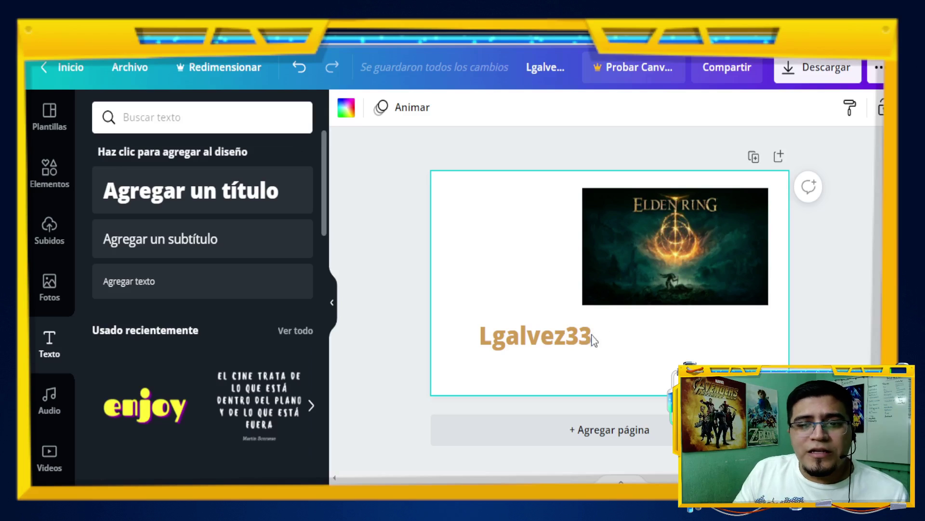
click(558, 342)
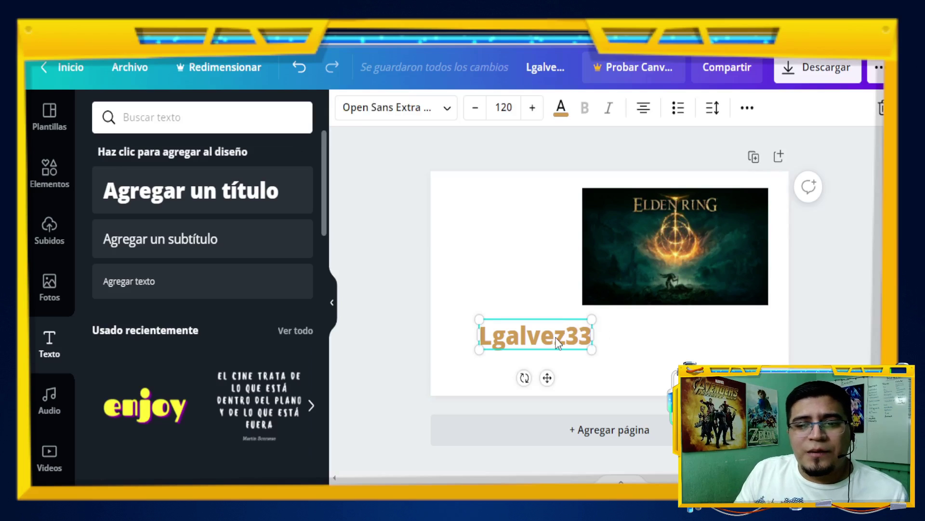
click(561, 109)
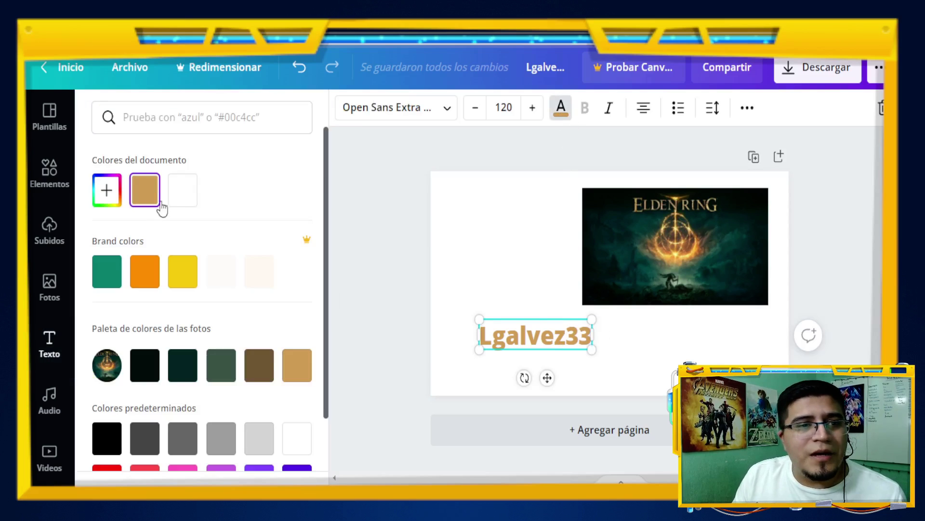
click(107, 191)
text(#F8D876)
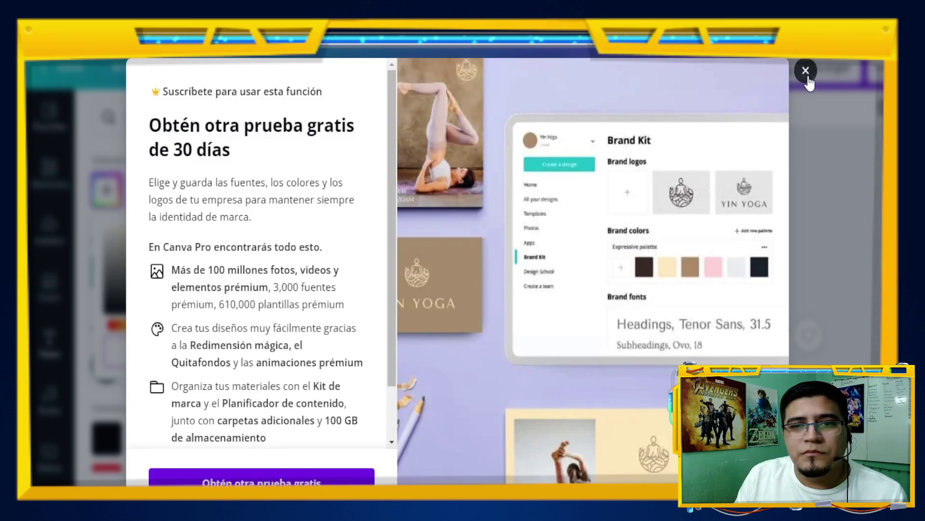
click(806, 71)
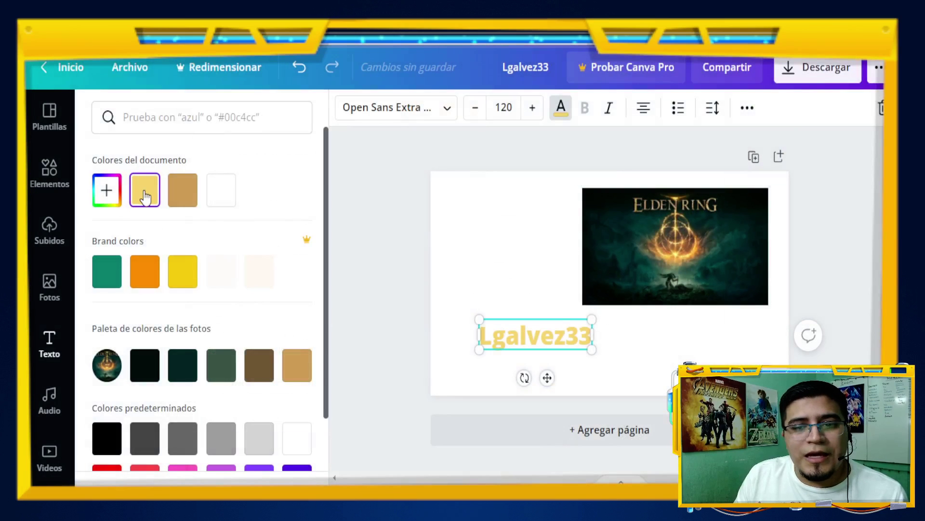
click(643, 353)
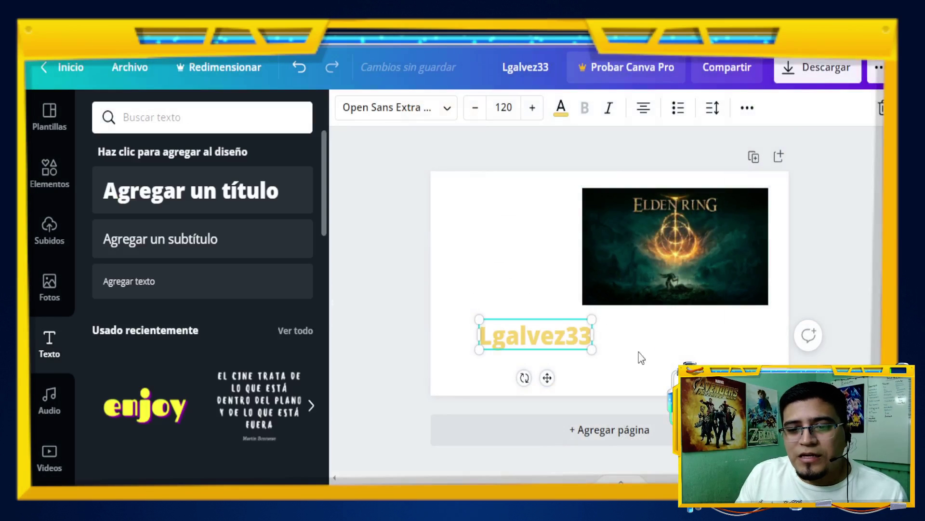
click(562, 344)
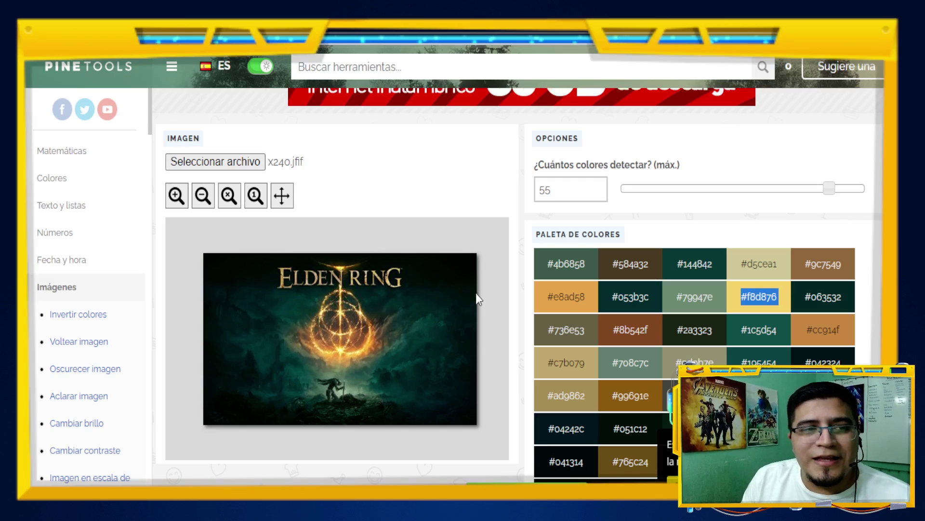
Make a slightly offset copy of Lgalvez33 and select the dark green #05241b in PineTools.
click(504, 307)
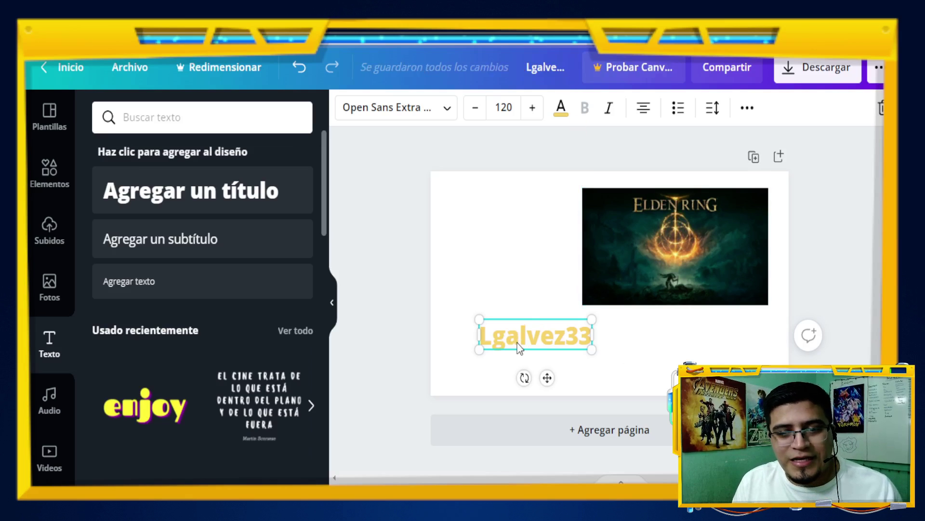
drag(518, 347, 537, 340)
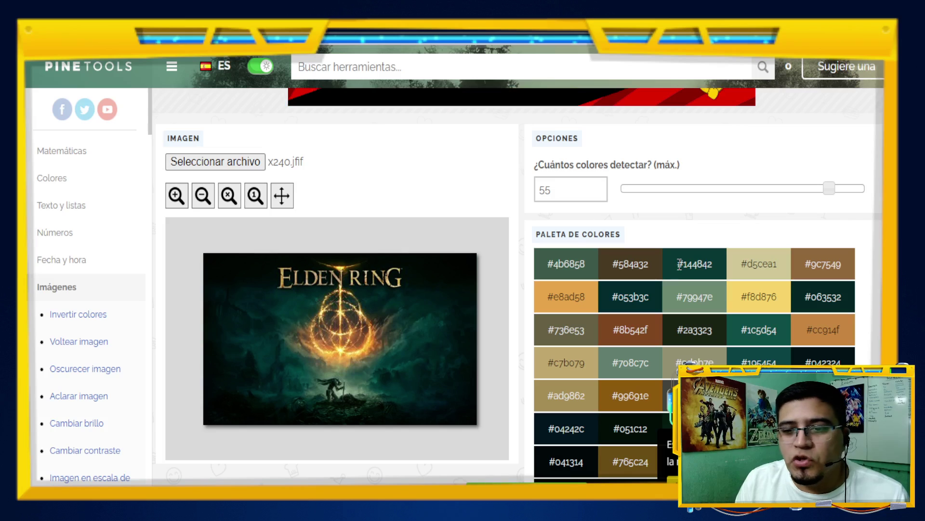
scroll(733, 305, down, 2)
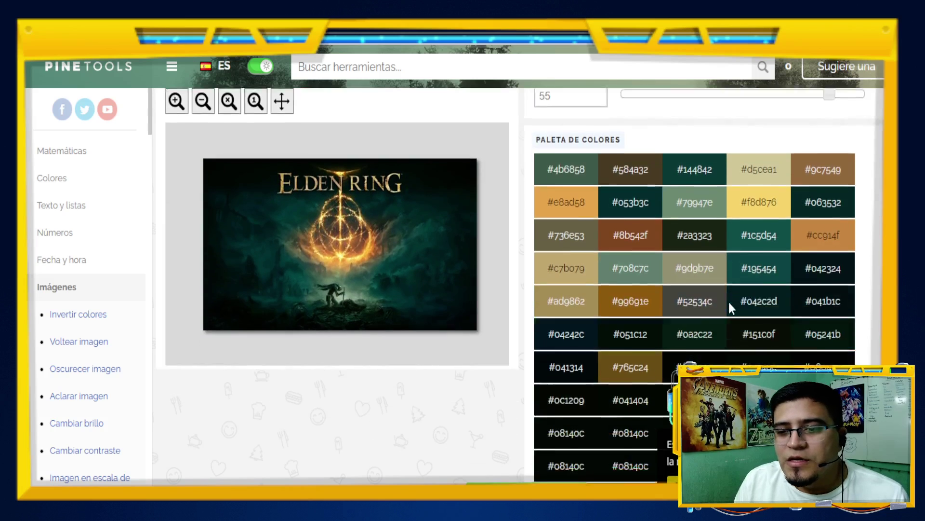
scroll(734, 305, down, 1)
double_click(827, 285)
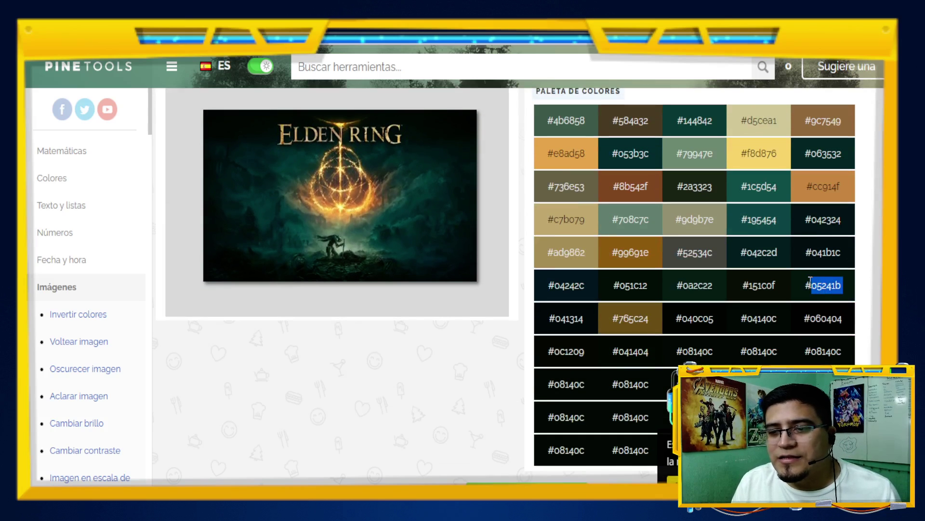
drag(805, 285, 839, 286)
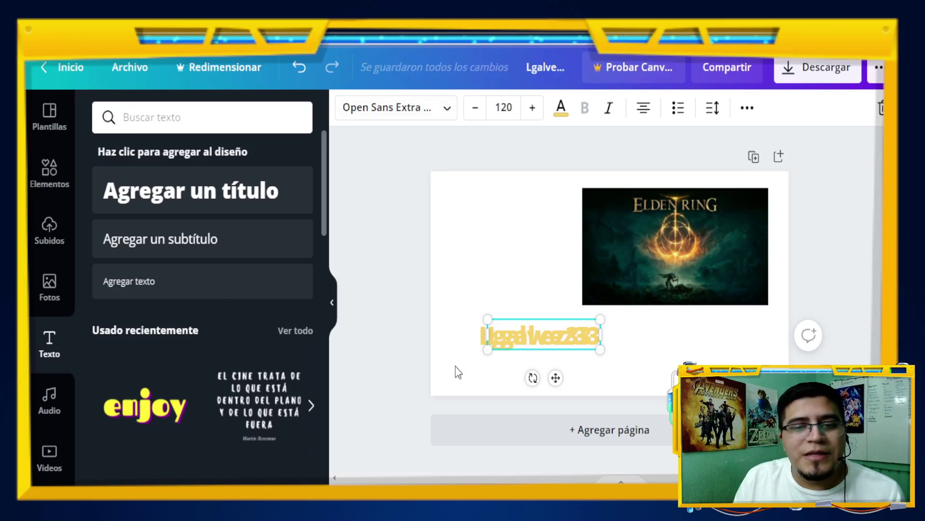
Colour the new Lgalvez33 copy with the custom hex 05241B.
click(561, 108)
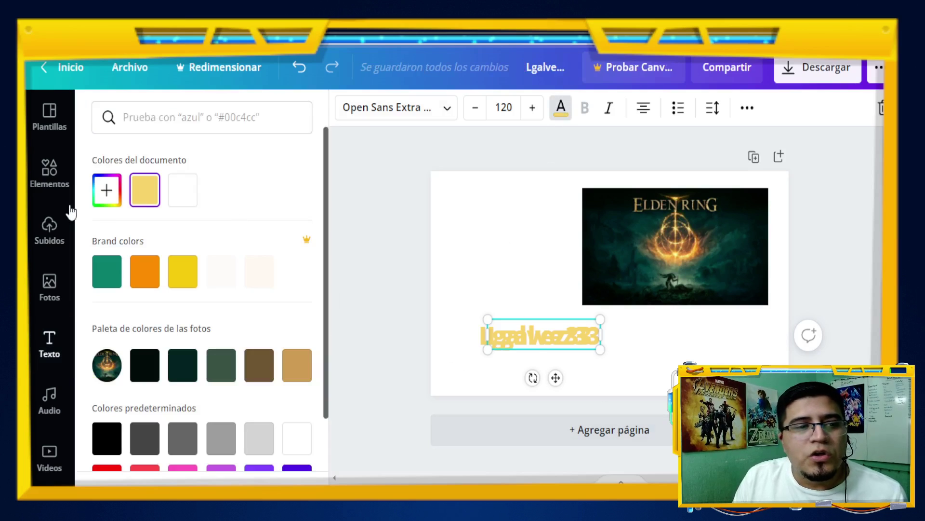
click(107, 193)
text(05241B)
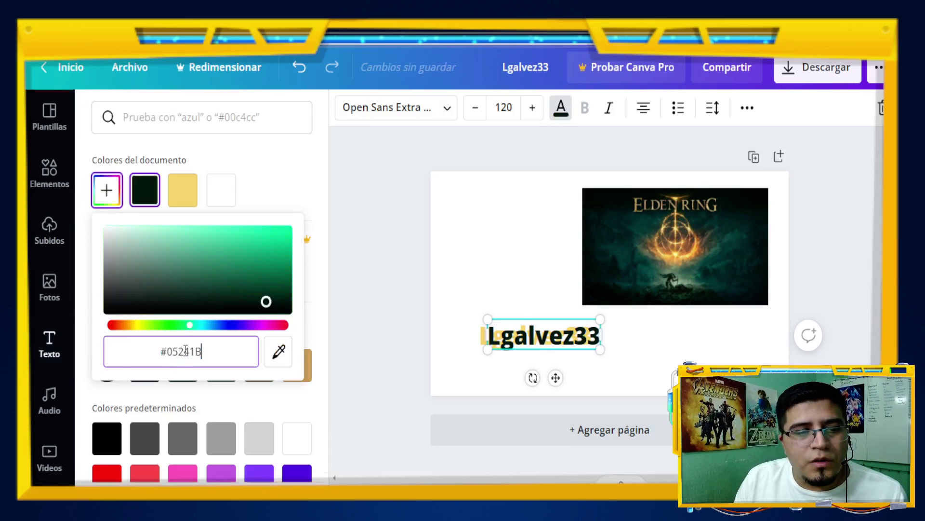
key(Return)
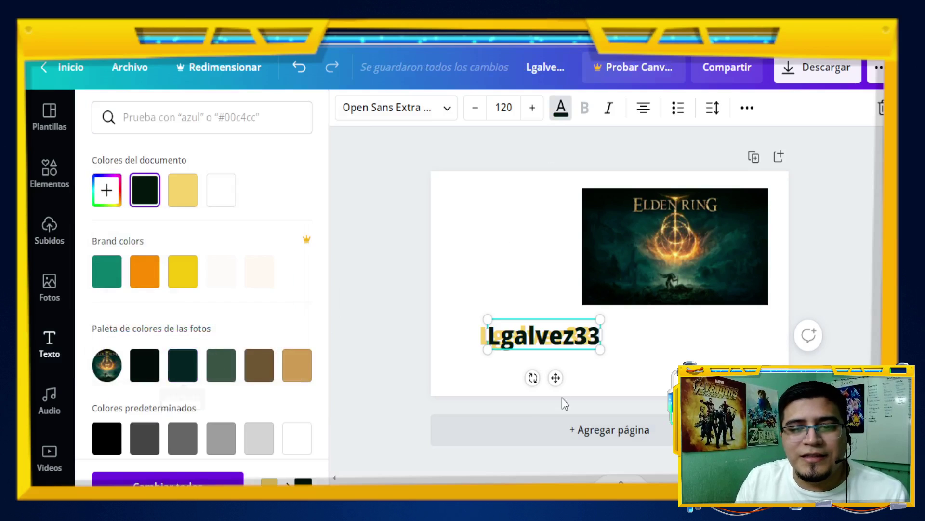
click(563, 350)
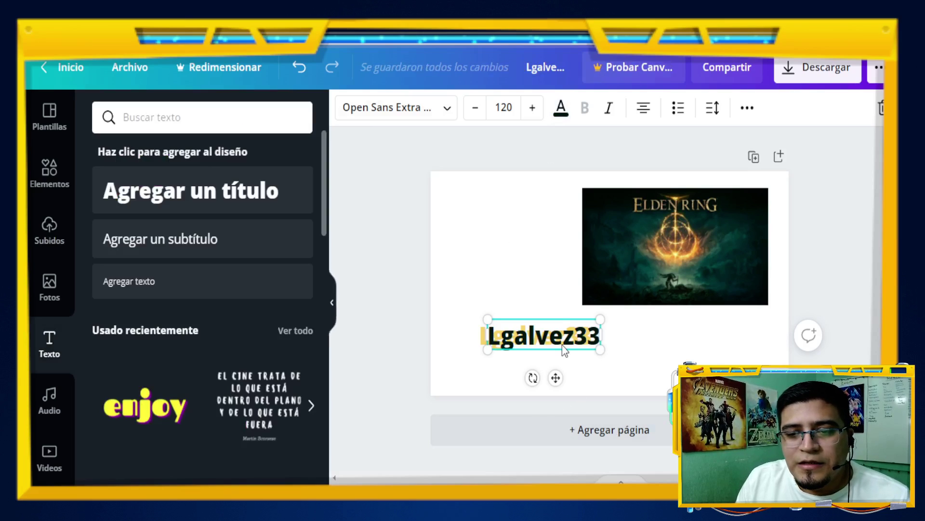
Send the dark green Lgalvez33 copy one layer back and nudge it slightly left.
click(747, 109)
click(583, 145)
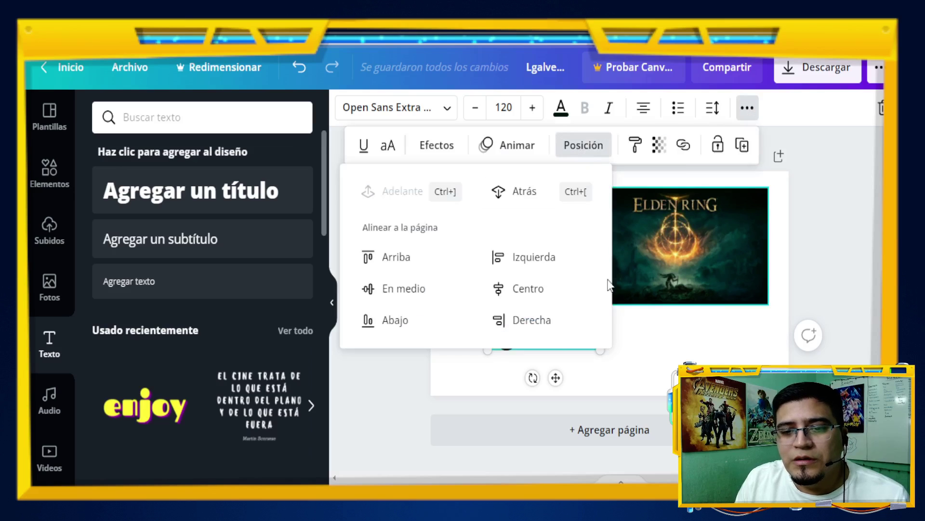
click(506, 189)
click(671, 347)
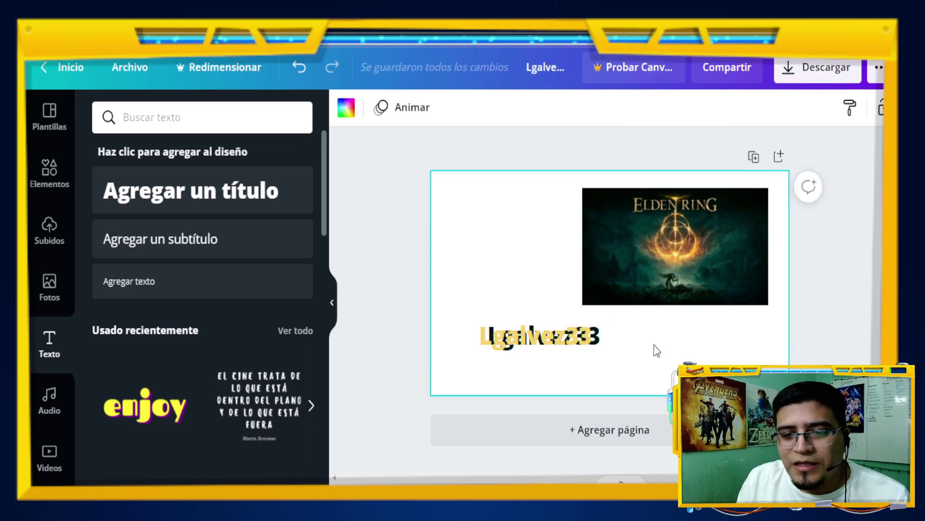
click(602, 345)
drag(598, 338, 592, 337)
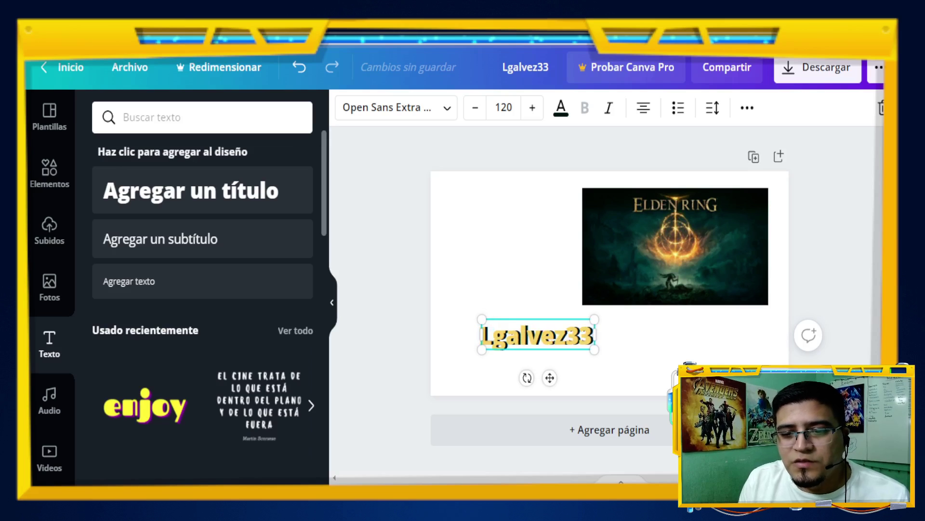
click(667, 355)
drag(595, 337, 593, 337)
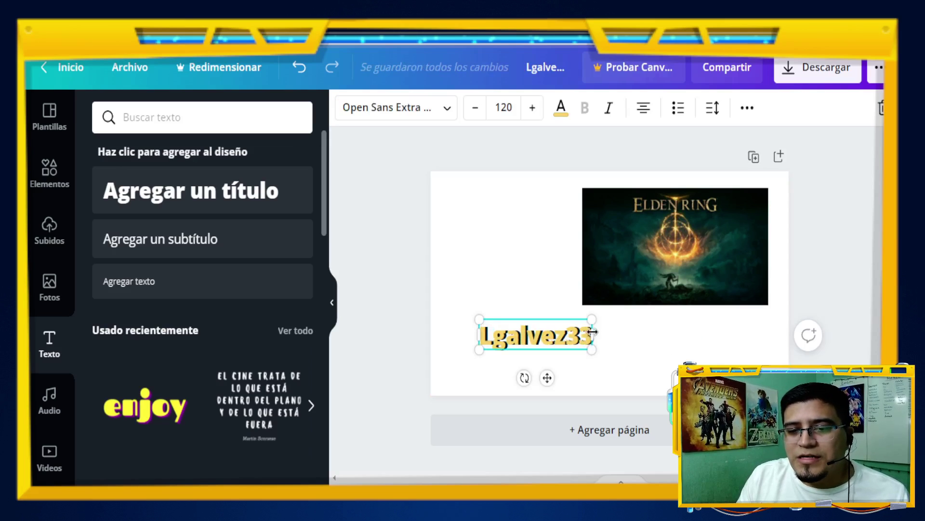
click(625, 357)
Scale the Lgalvez33 text up, then back down to size 151 over the image.
click(596, 339)
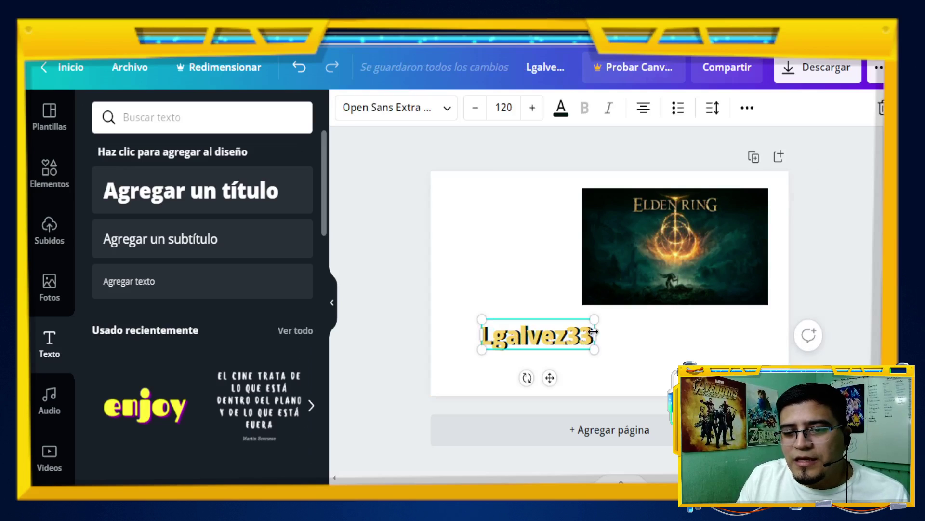
click(748, 108)
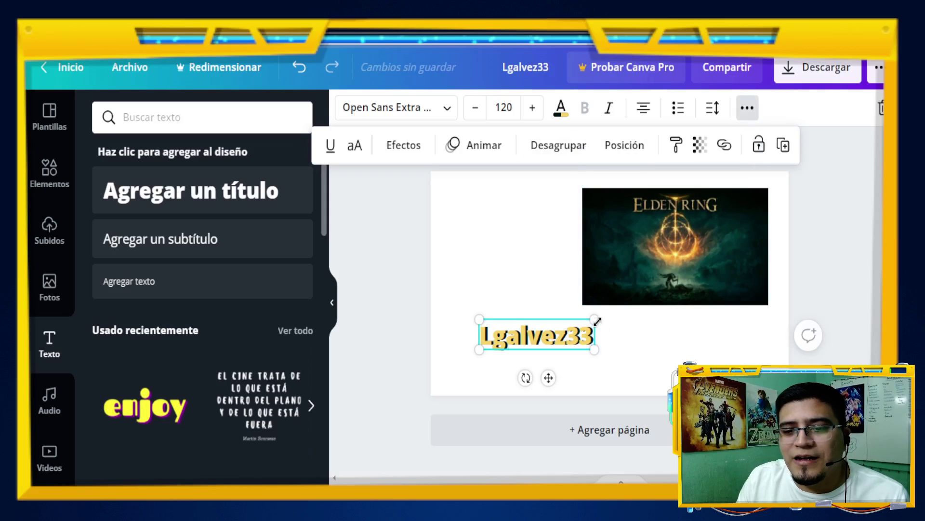
mouse_move(595, 319)
mouse_down()
mouse_move(674, 288)
mouse_move(695, 265)
mouse_up()
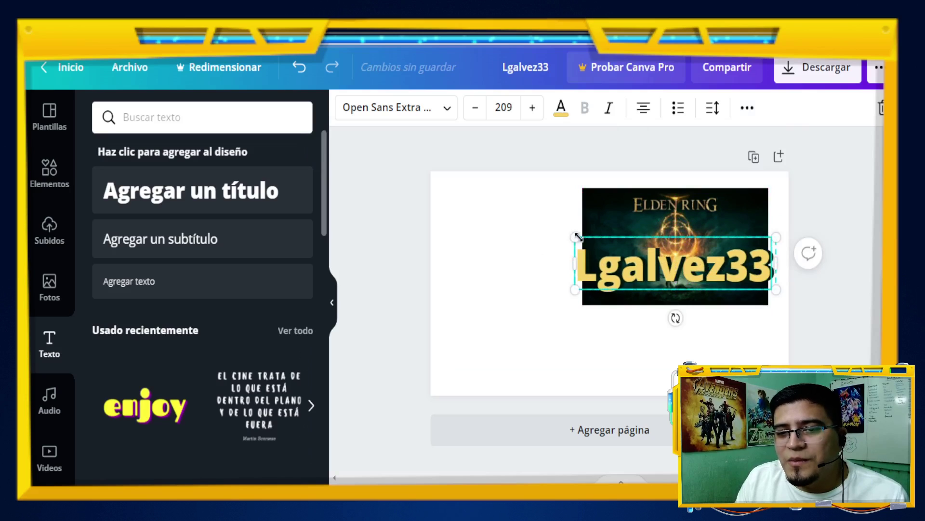
mouse_move(576, 236)
mouse_down()
mouse_move(632, 252)
mouse_move(649, 284)
mouse_up()
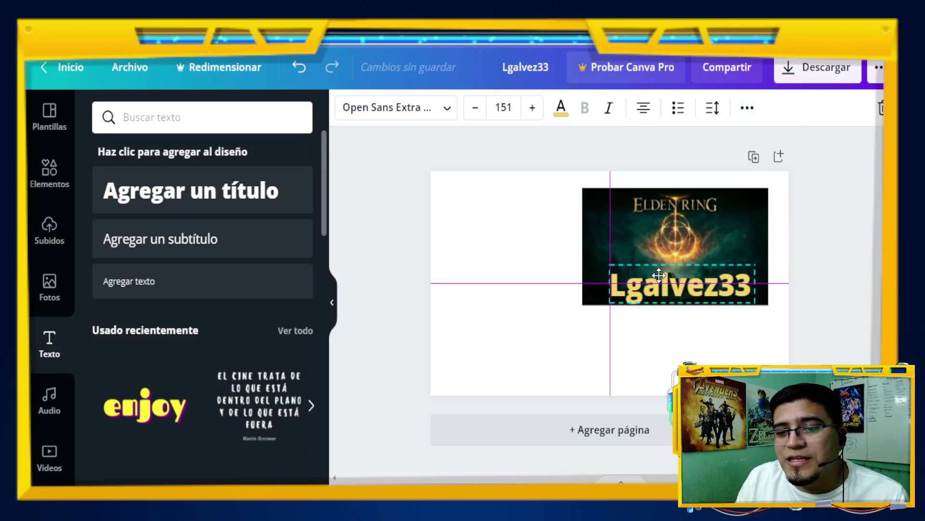
Open Image Color Picker's SELECCIONAR IMAGEN dialog from the sample desert photo.
click(640, 219)
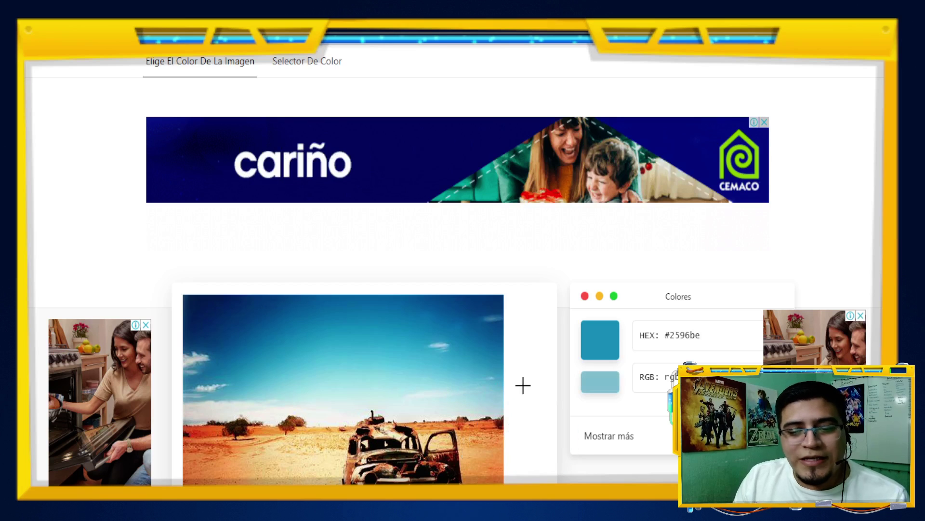
scroll(523, 385, down, 2)
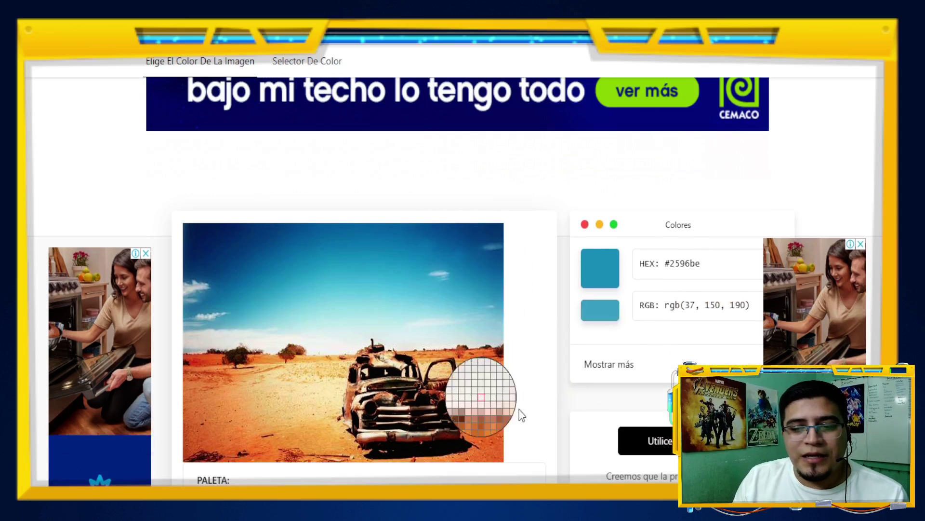
click(670, 447)
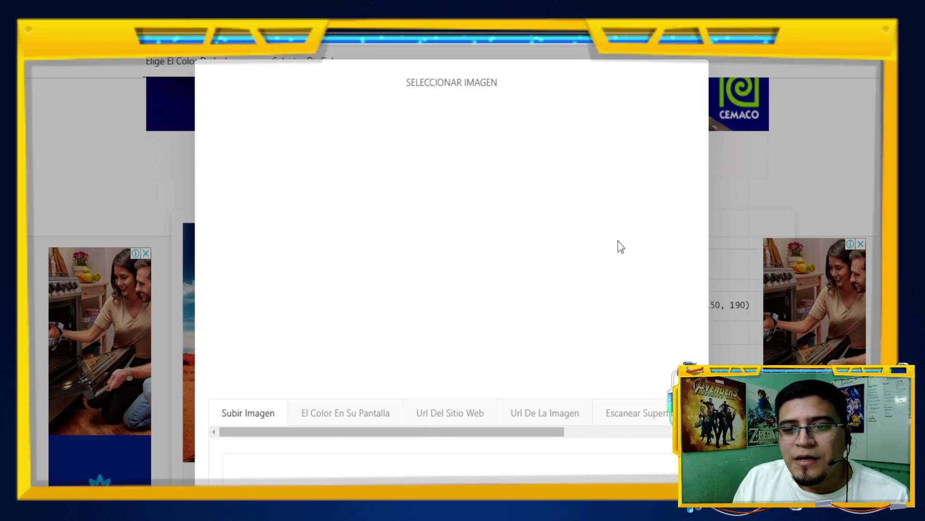
Take the grey-green #526a57 from the Elden Ring image's PALETA row.
scroll(645, 425, down, 3)
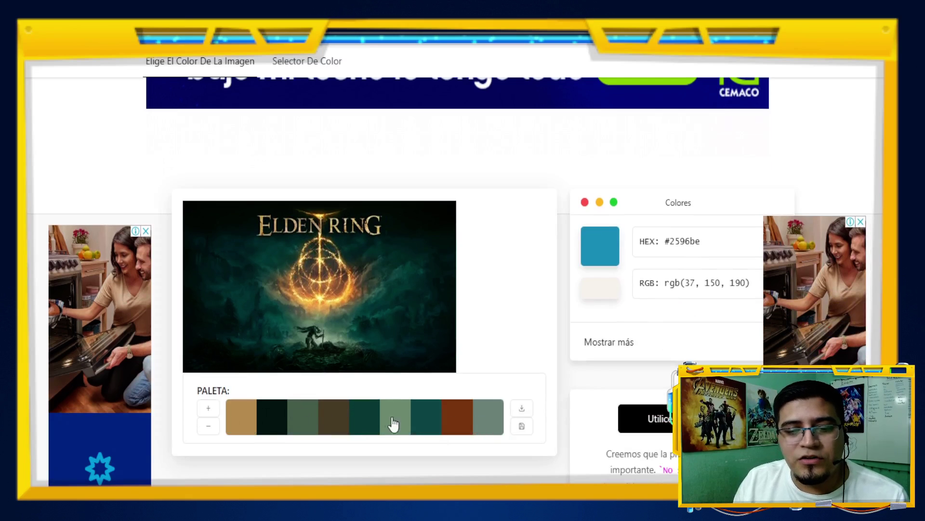
click(291, 424)
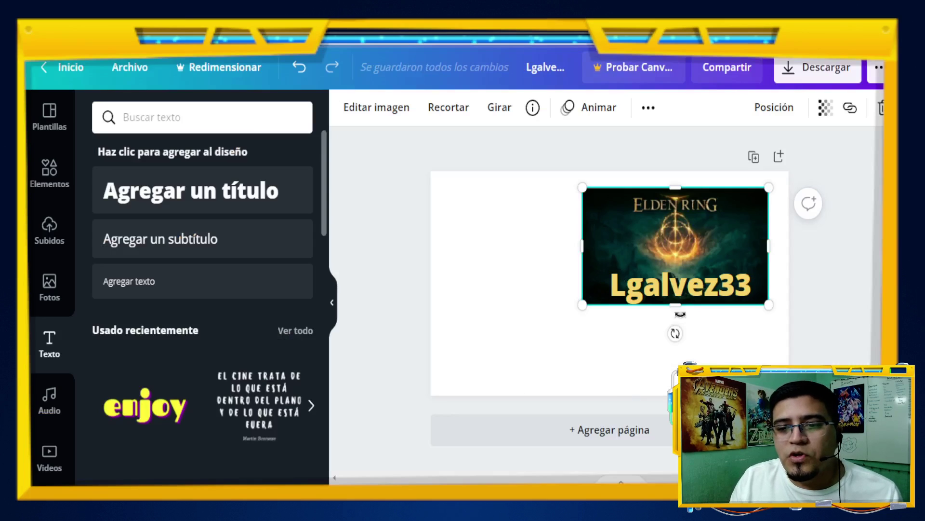
Drag the Lgalvez33 shadow layer below the image and give it custom hex #526A57.
drag(715, 295, 623, 336)
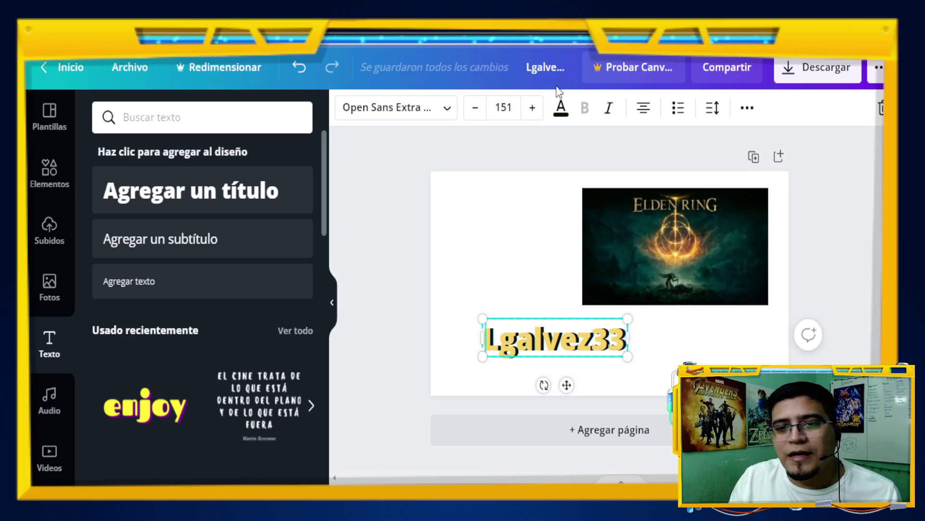
click(561, 107)
click(118, 192)
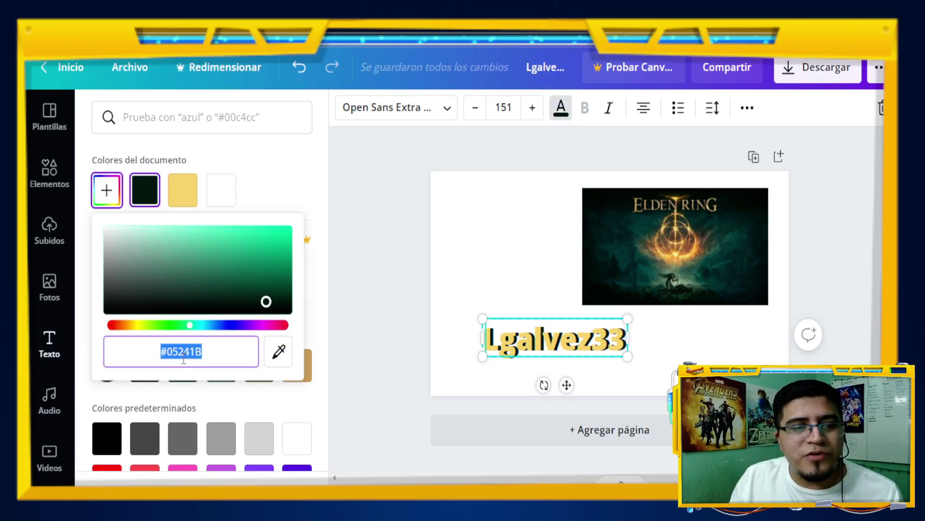
text(#526A57)
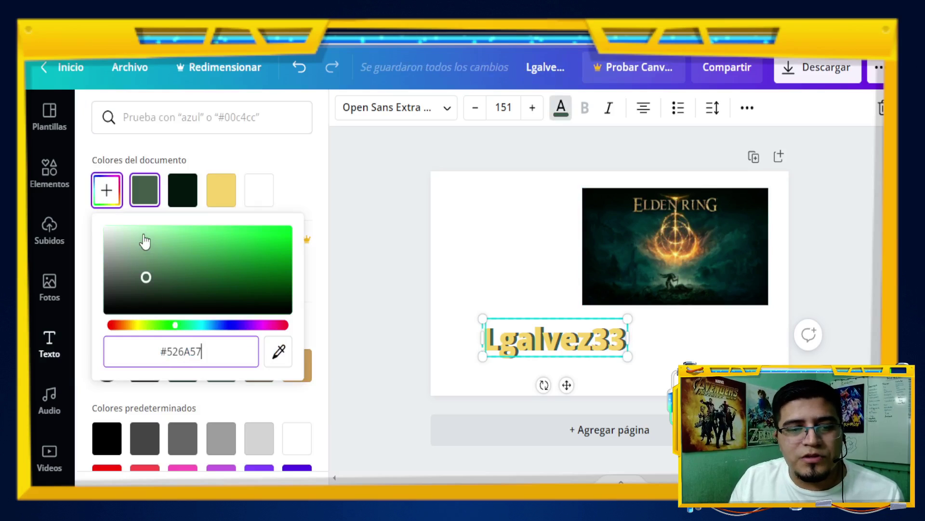
key(Escape)
click(697, 346)
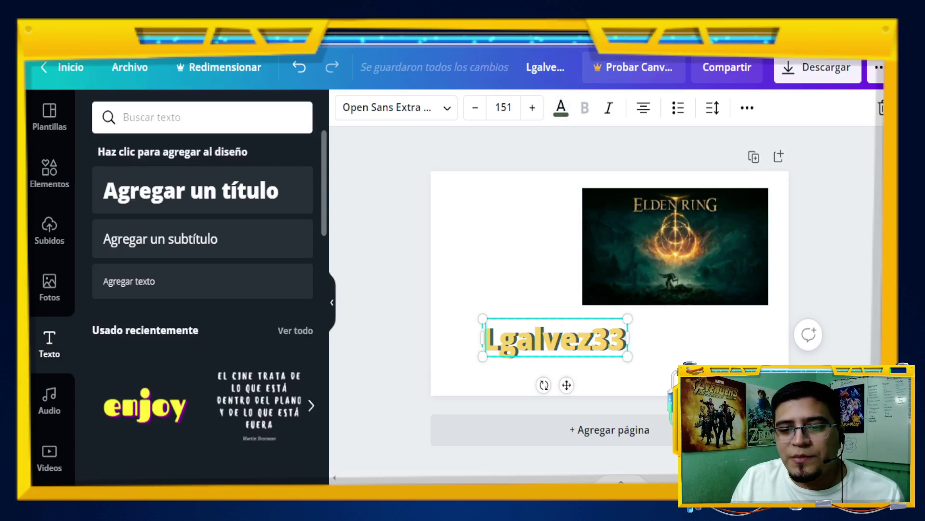
Sample the mustard gold #deb748 from the ring's glow in Image Color Picker.
click(612, 347)
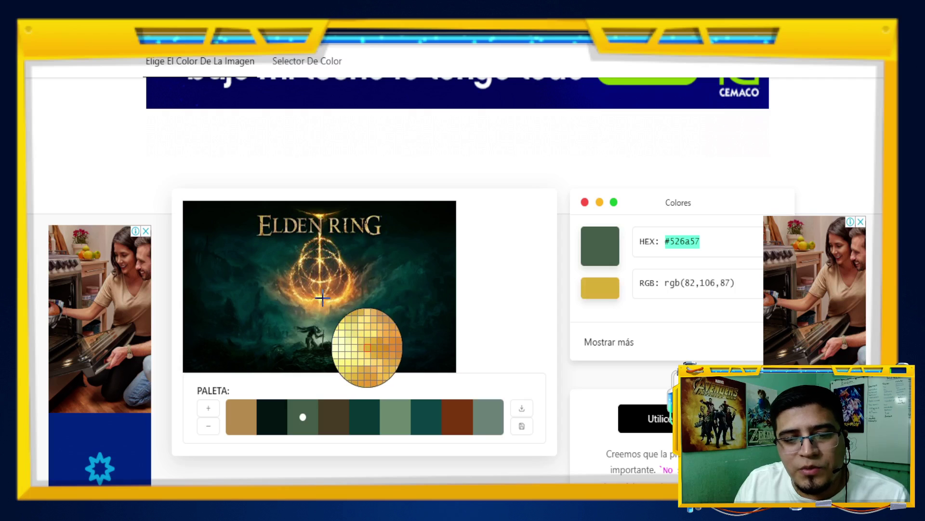
click(323, 298)
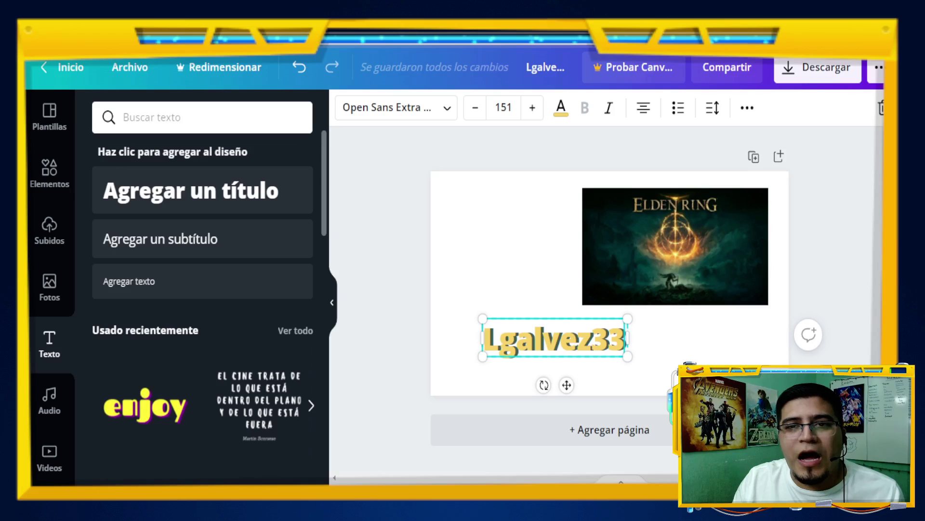
click(561, 107)
click(107, 190)
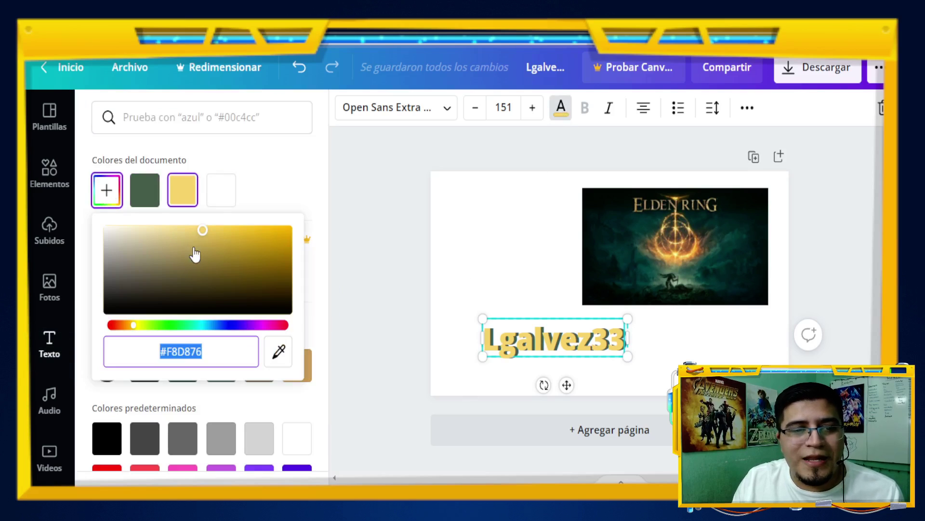
text(#DEB748)
key(Return)
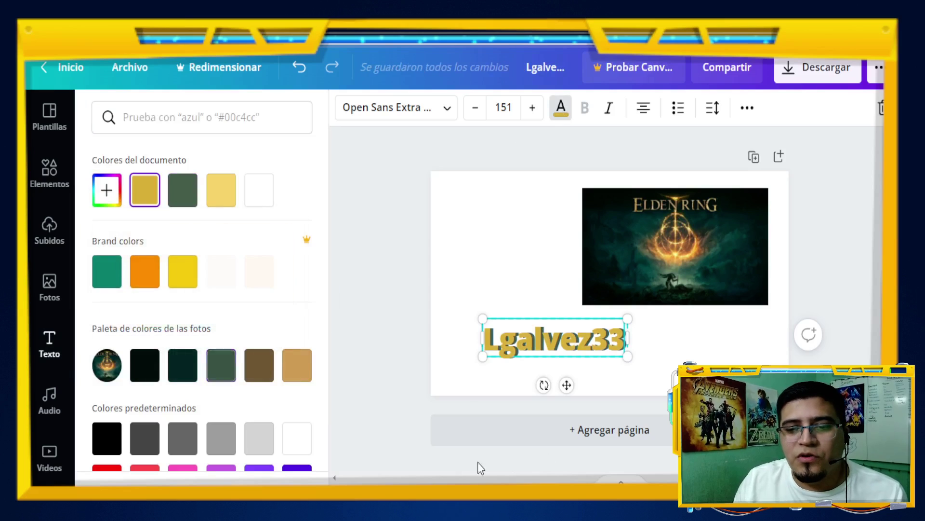
key(Escape)
Move the gold Lgalvez33 text over the lower part of the Elden Ring image.
click(599, 349)
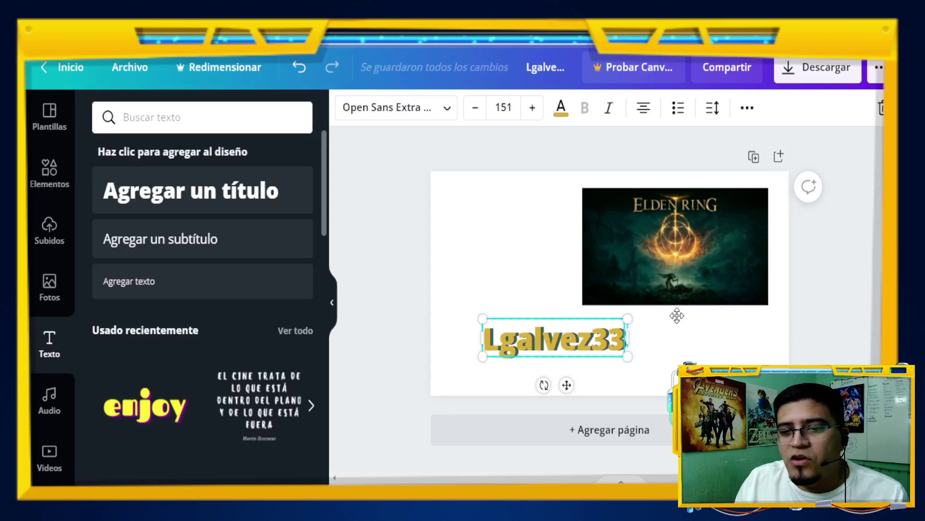
drag(599, 350, 717, 284)
click(739, 348)
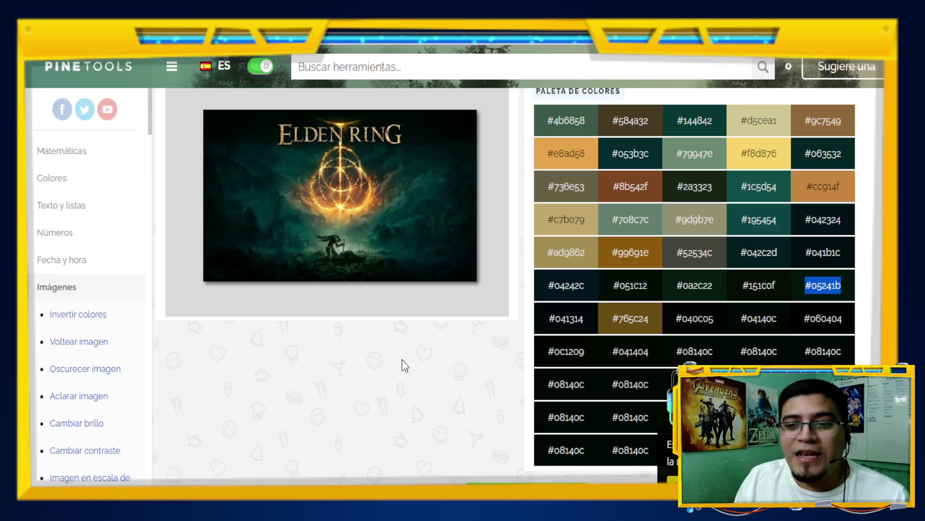
Scroll through PineTools' palette of hex colours taken from the Elden Ring image.
scroll(334, 358, up, 3)
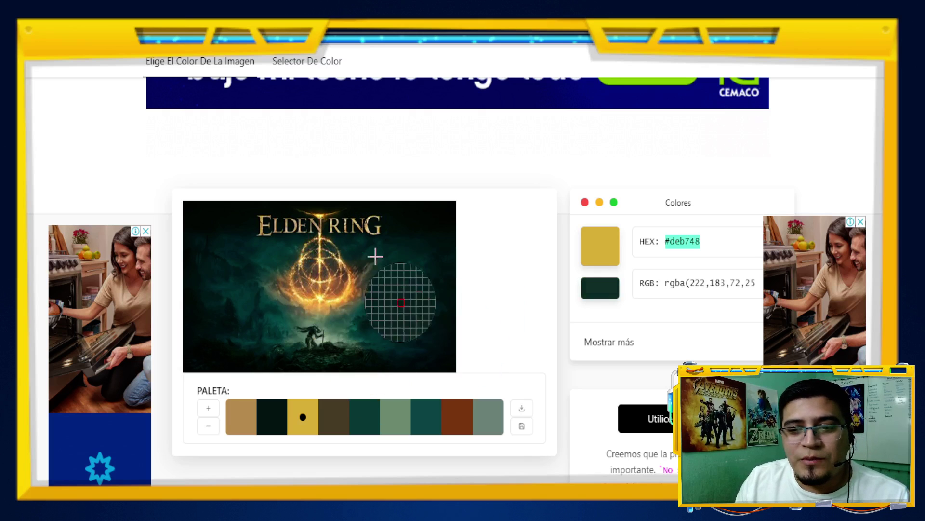
click(523, 282)
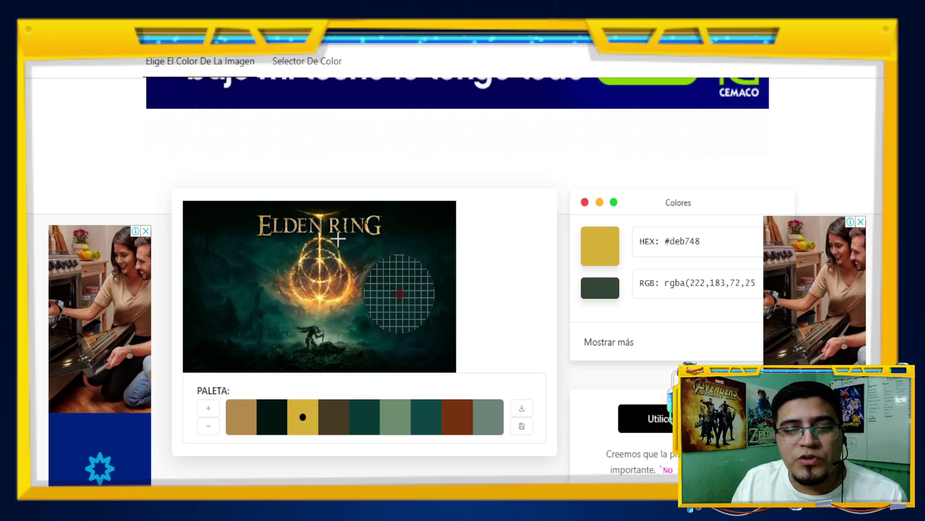
double_click(694, 240)
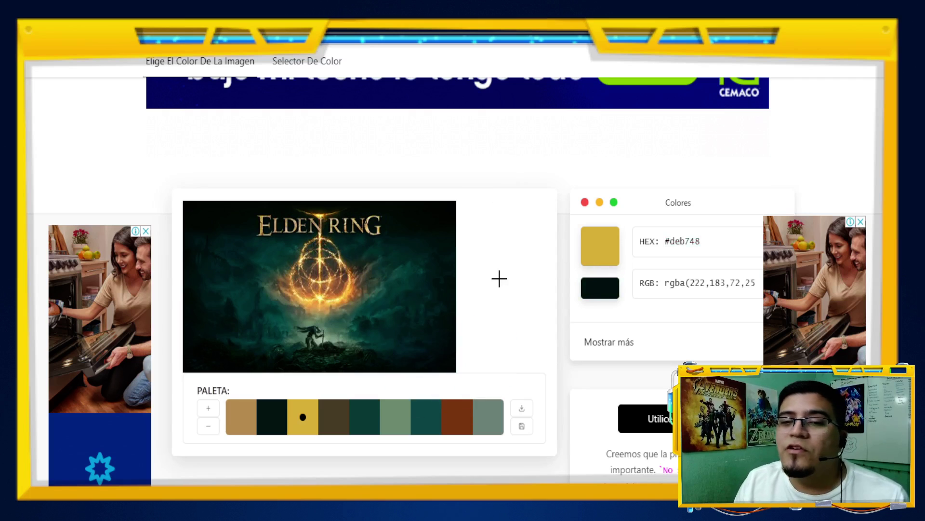